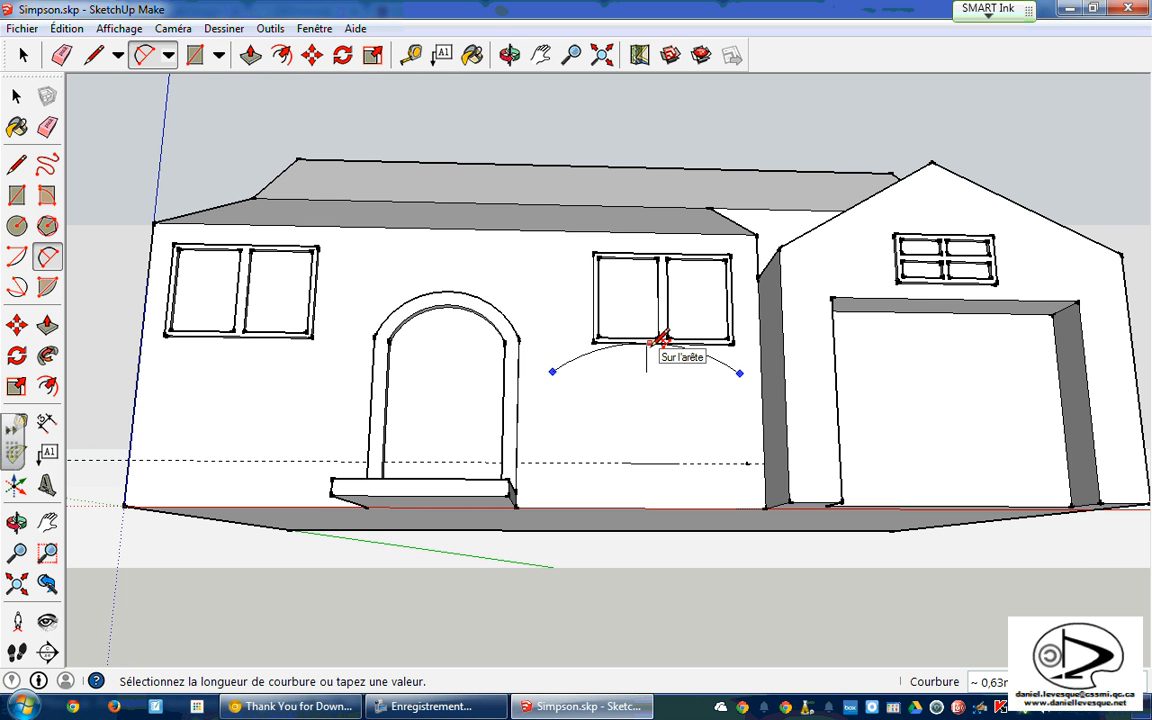
# Finish the arc under the window between the front door and the garage with a bulge of 0.5 m
pyautogui.click(658, 341)
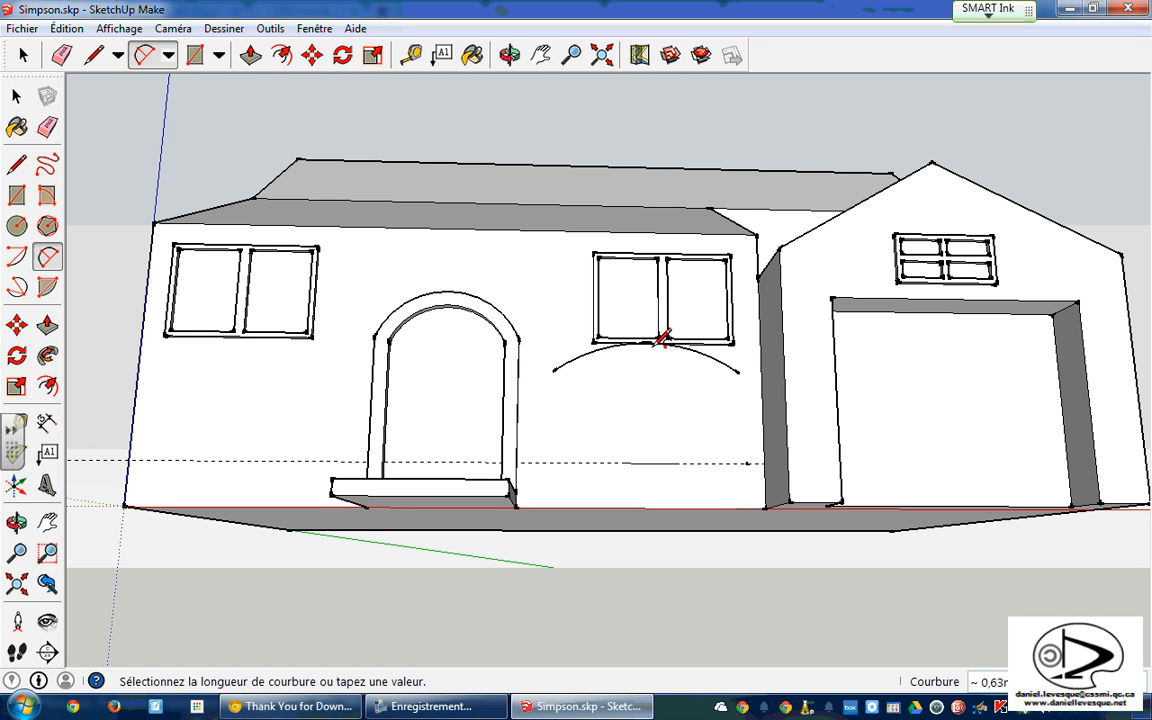
pyautogui.write('0,4m')
pyautogui.press('Return')
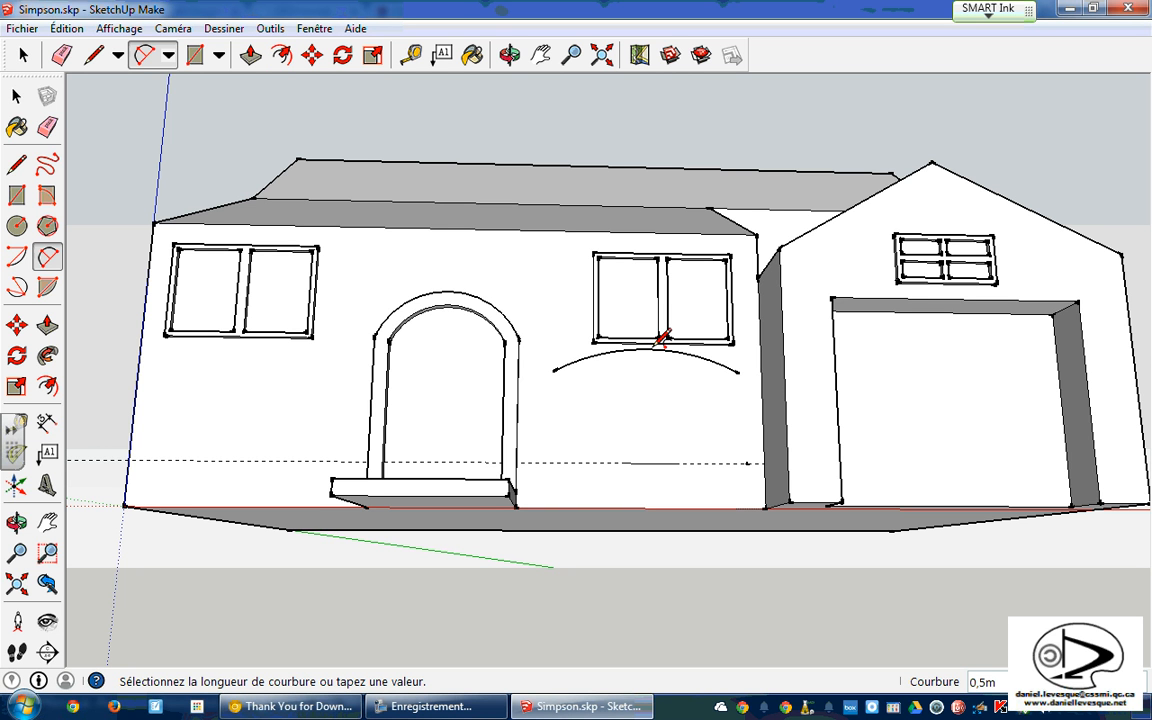
pyautogui.click(660, 340)
# Draw a rectangle about 4 m wide beneath the new arc, from the arc's left end down to the wall's dashed guide
pyautogui.click(195, 56)
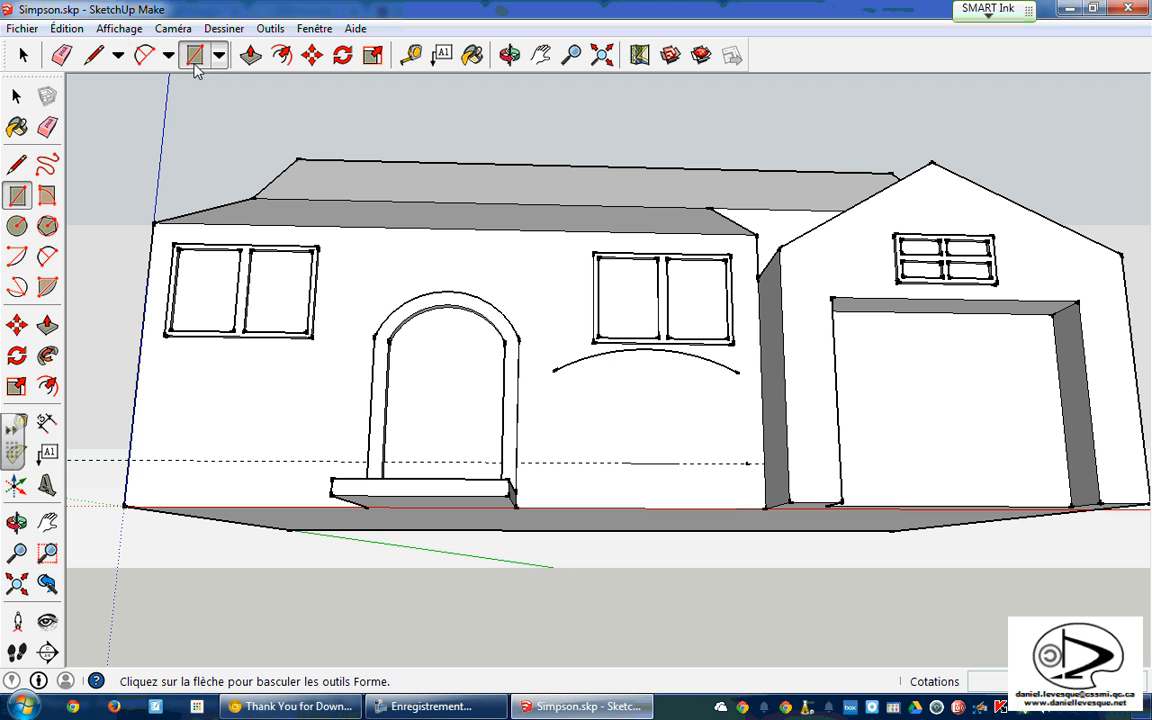
pyautogui.click(553, 371)
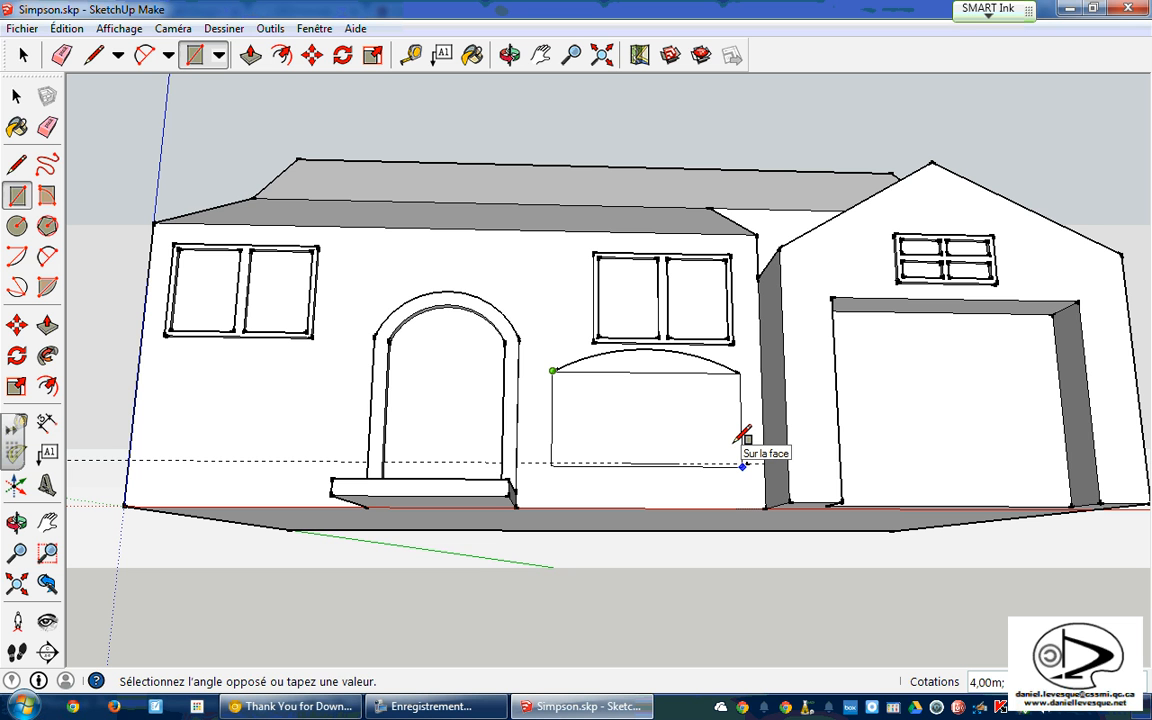
pyautogui.click(740, 444)
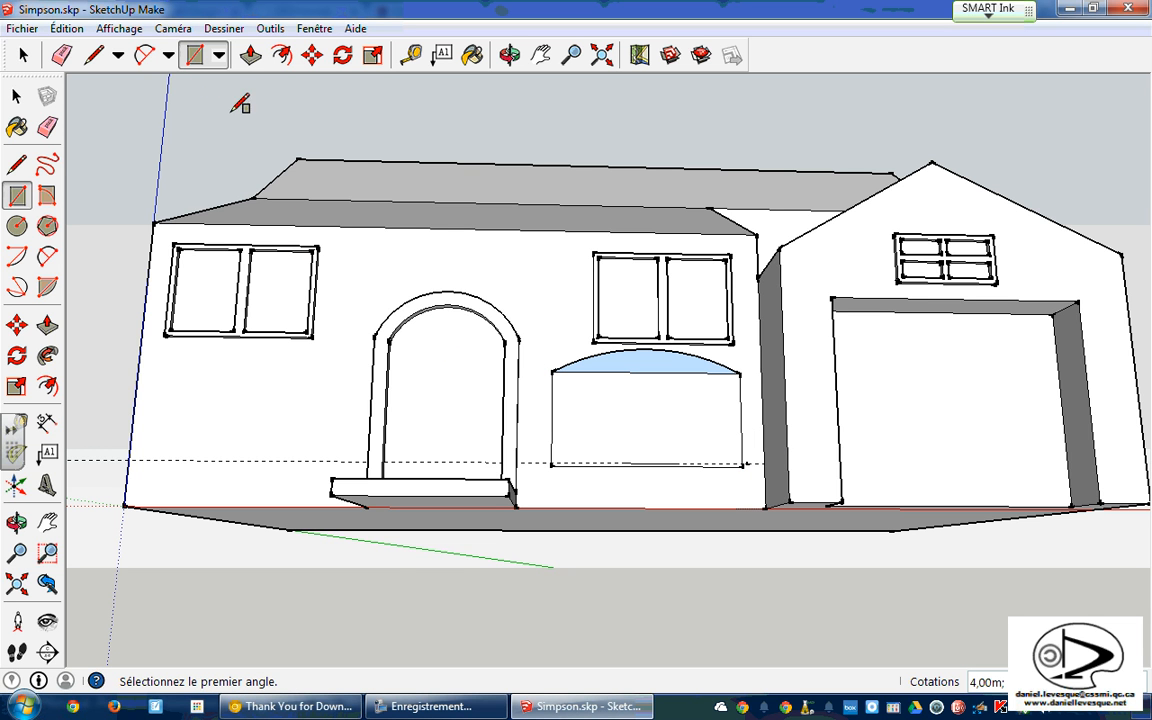
pyautogui.click(551, 465)
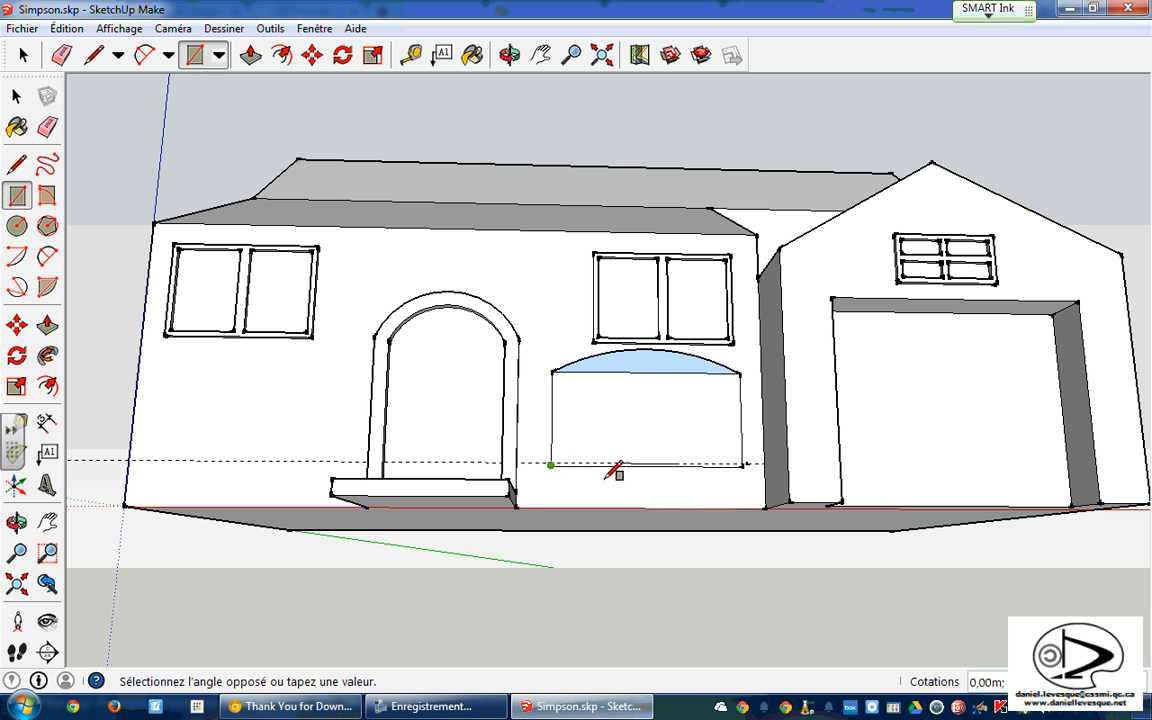
pyautogui.click(728, 494)
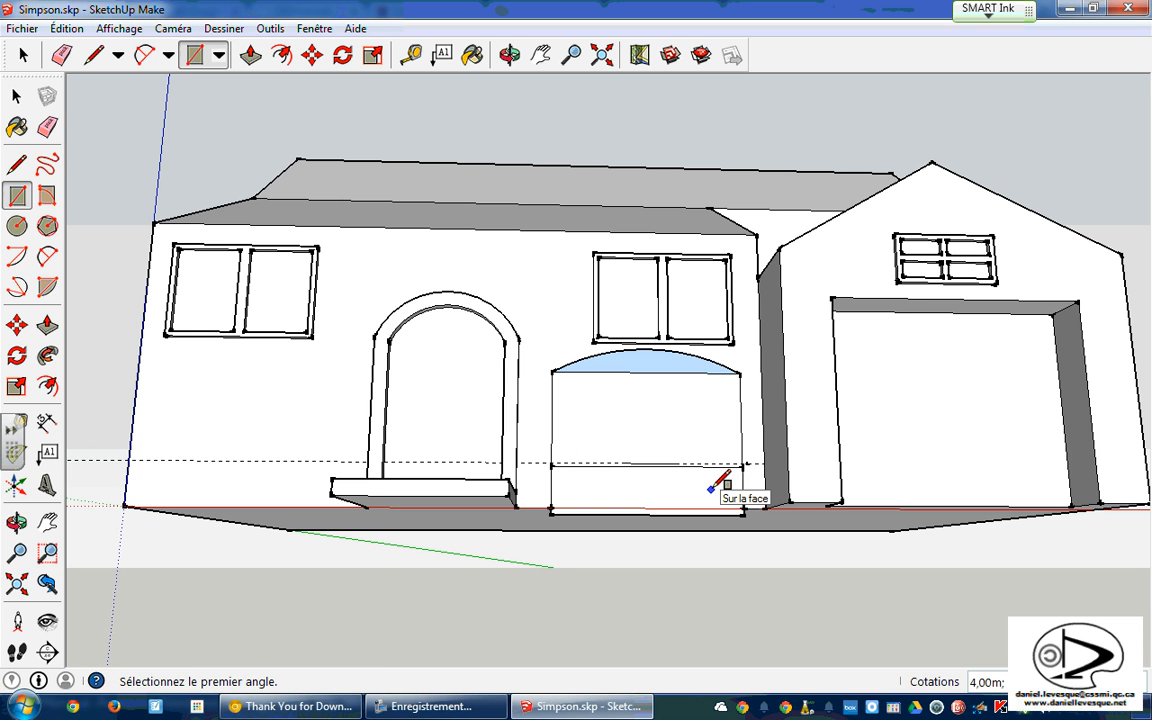
pyautogui.write('0,3m')
pyautogui.press('Return')
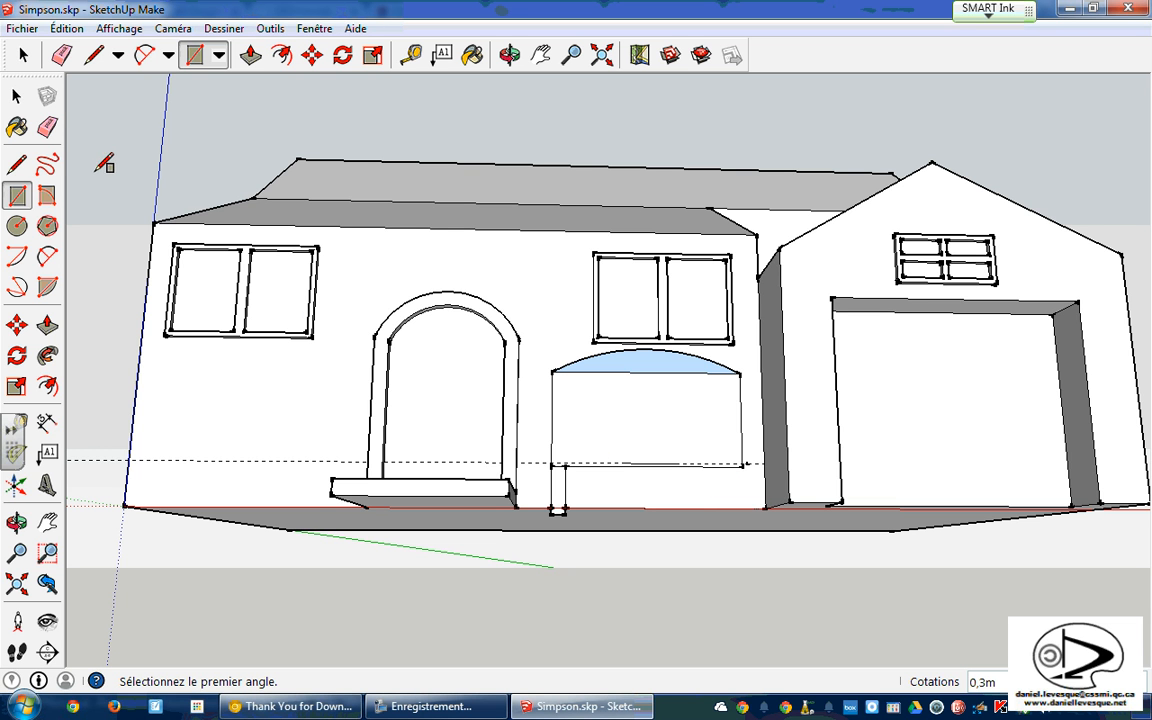
pyautogui.click(66, 29)
pyautogui.click(75, 49)
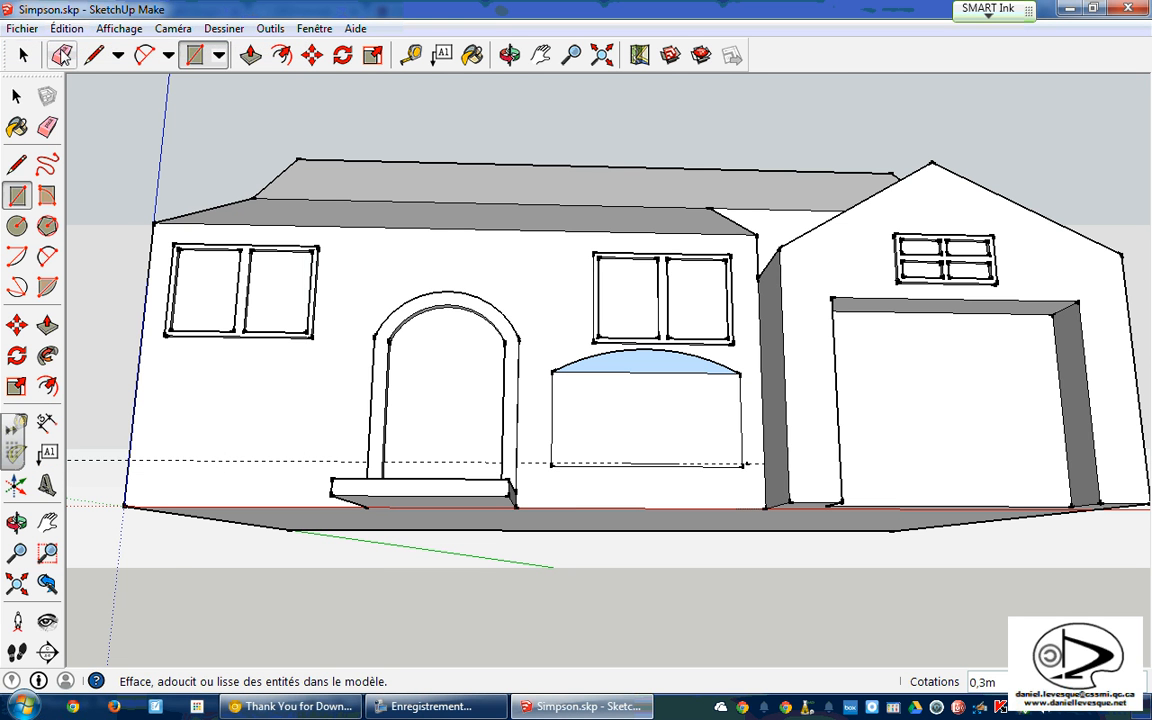
pyautogui.click(93, 56)
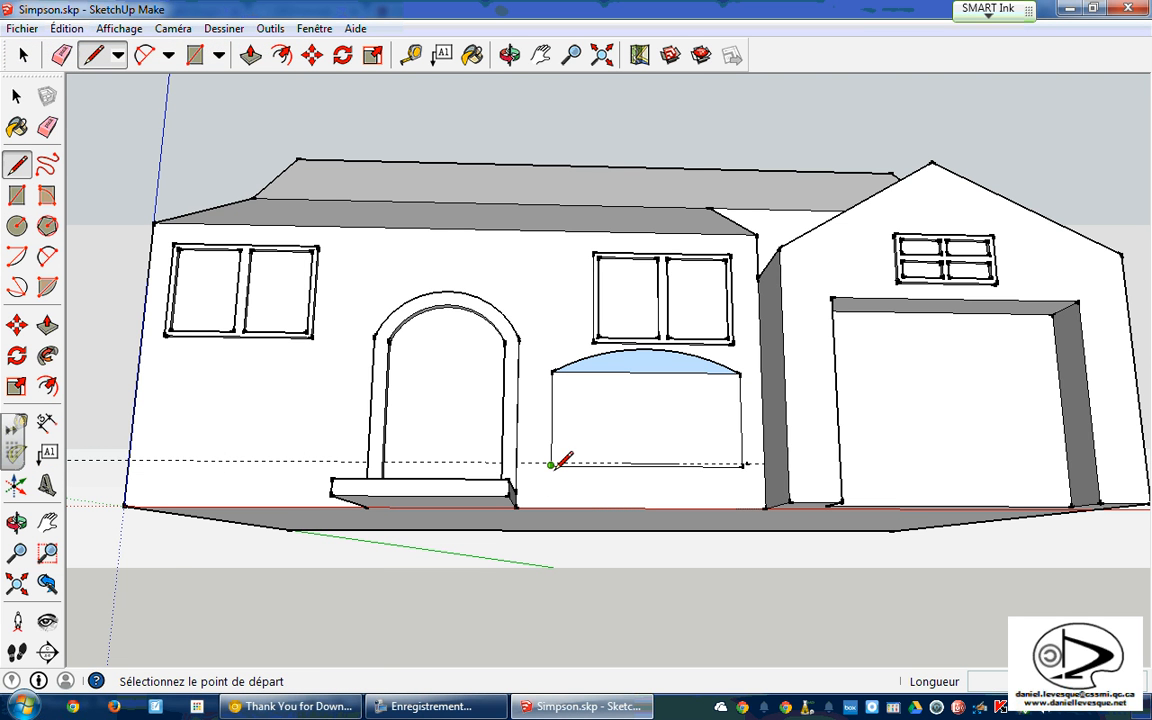
pyautogui.click(551, 465)
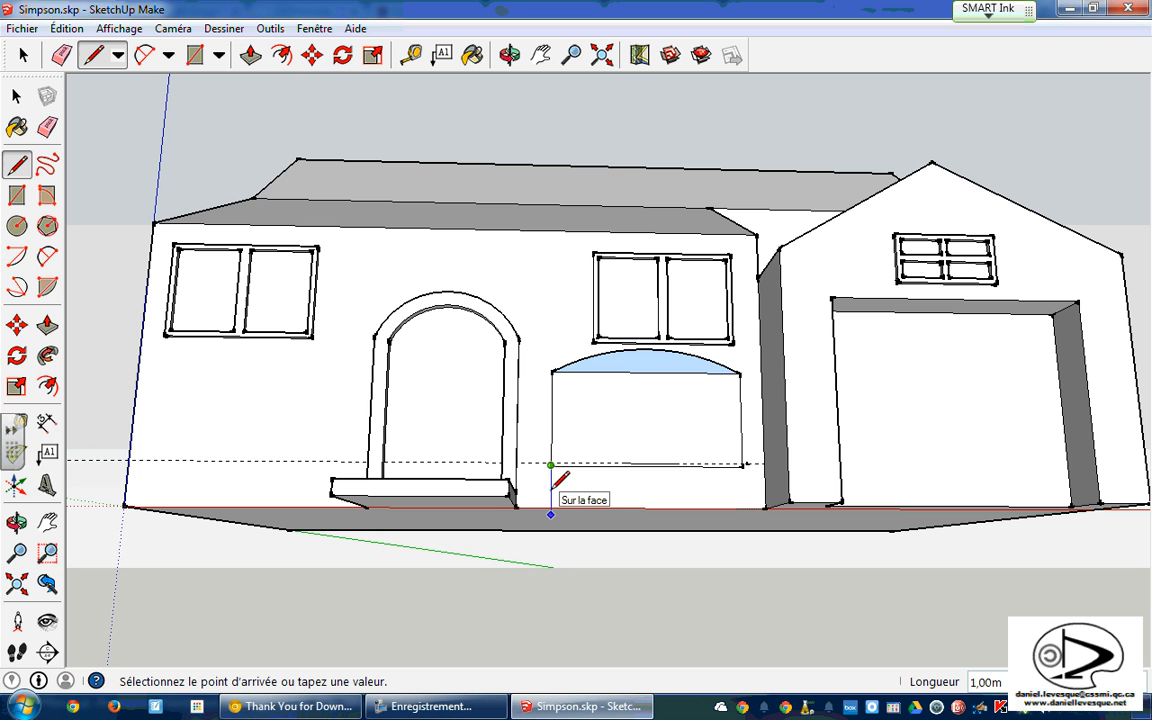
pyautogui.click(551, 507)
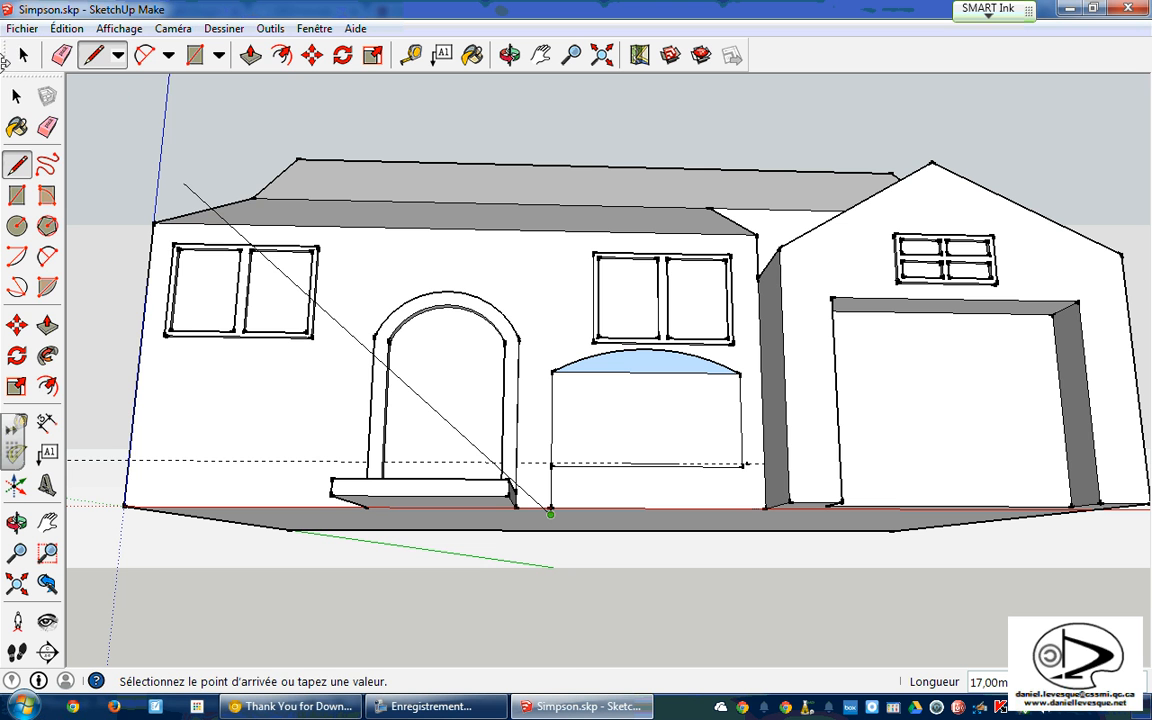
pyautogui.click(66, 28)
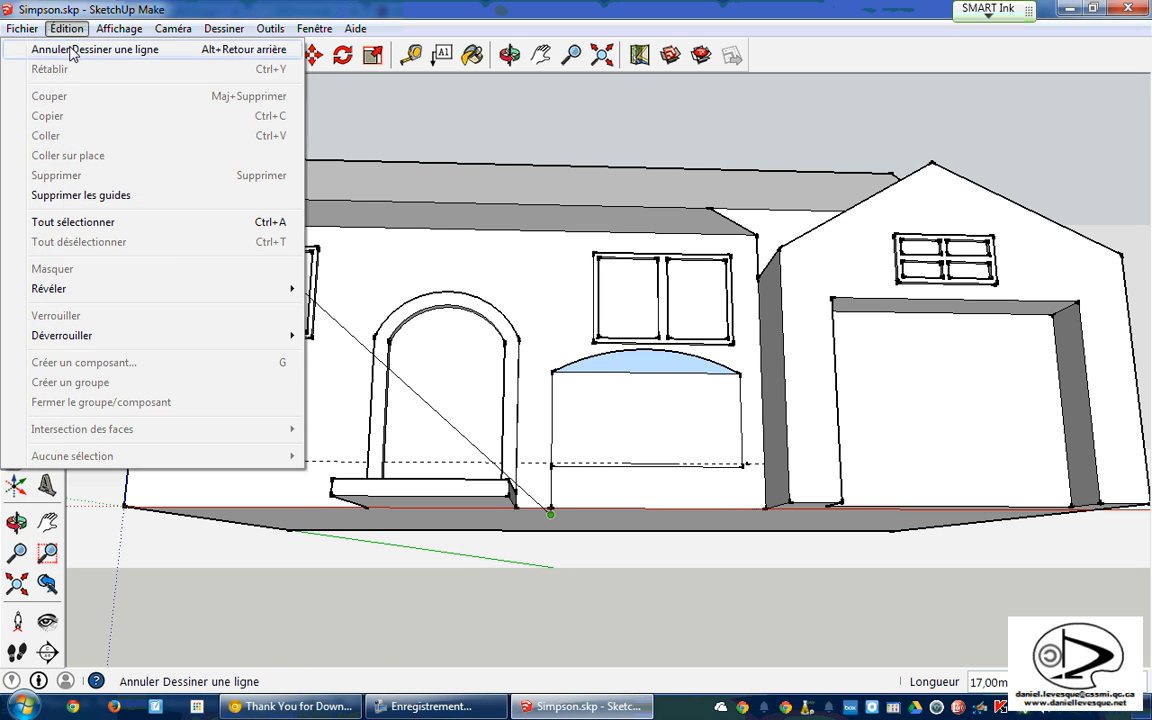
pyautogui.click(70, 50)
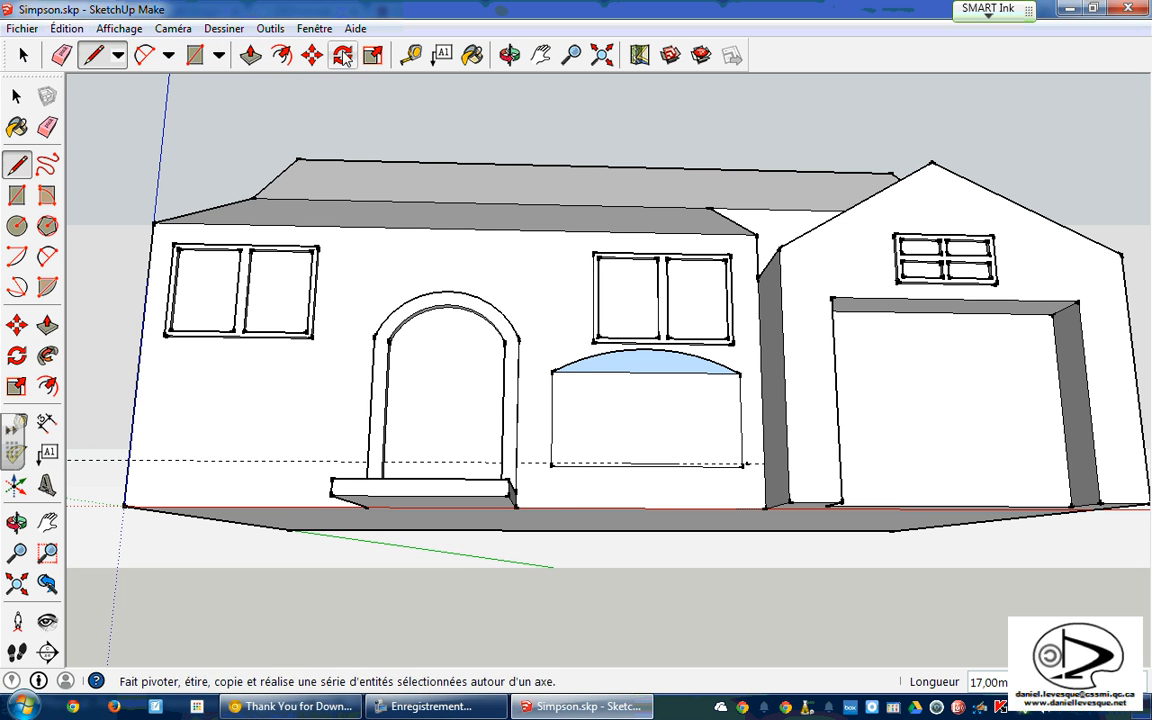
# Place Tape Measure guides extending 0.3 m straight down from both lower corners of the new rectangle
pyautogui.click(410, 55)
pyautogui.click(551, 465)
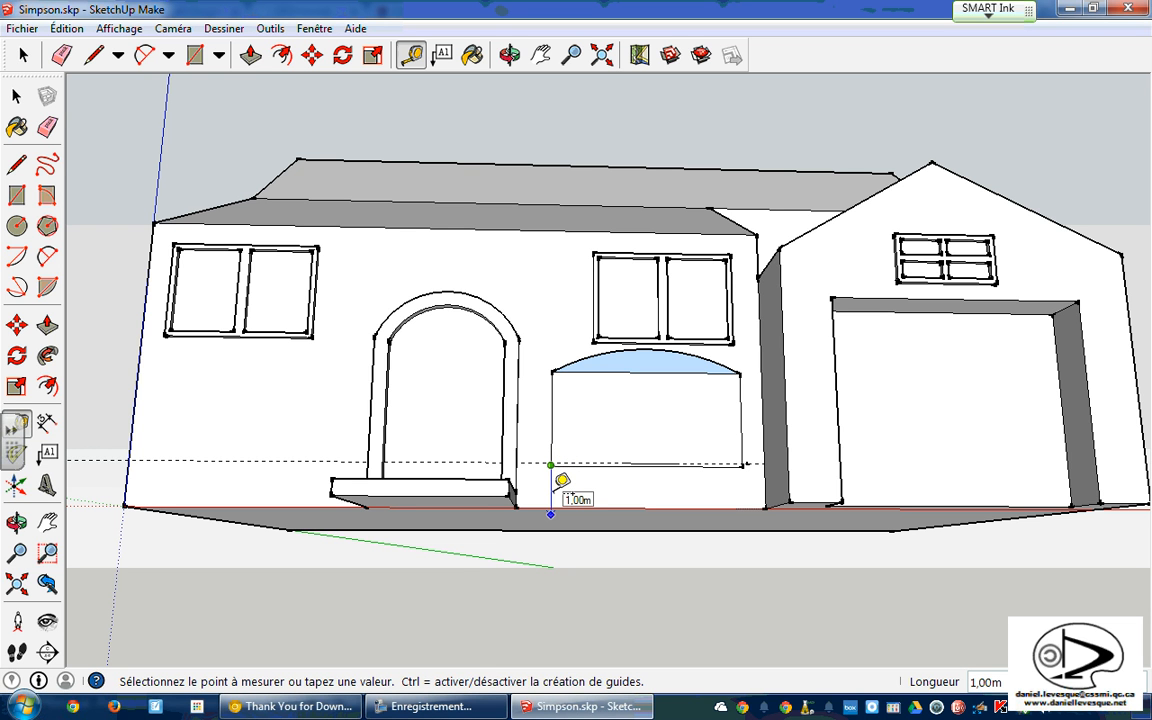
pyautogui.click(561, 481)
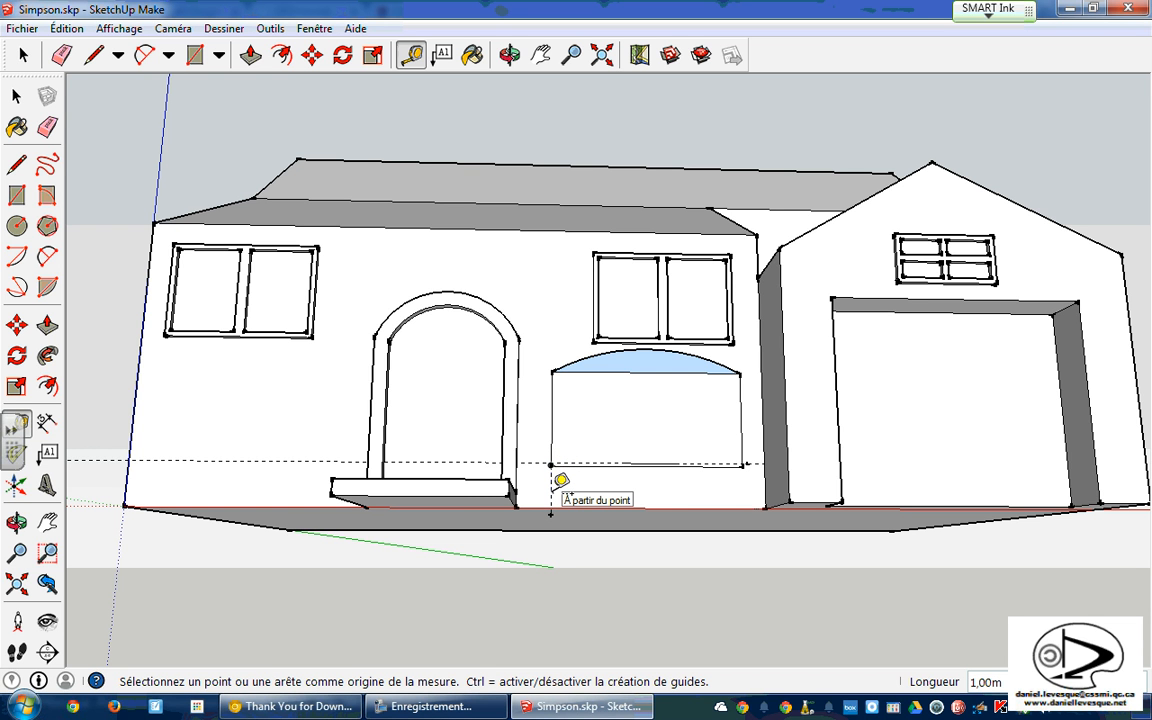
pyautogui.write('0,3m')
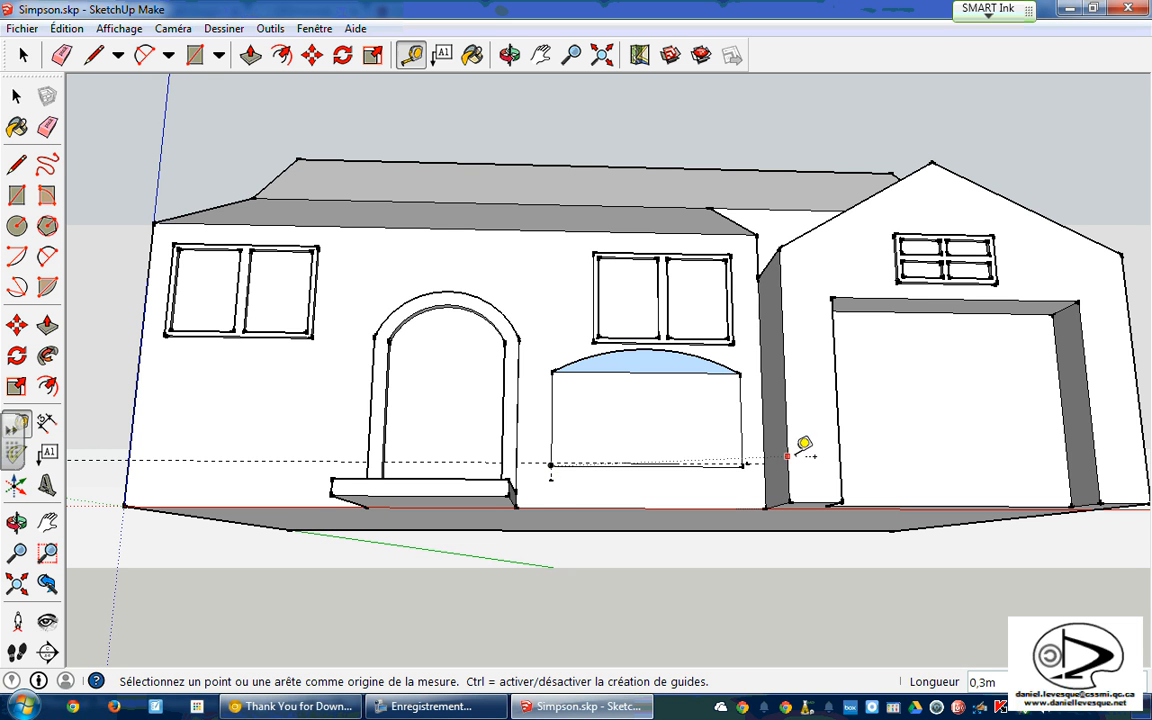
pyautogui.click(744, 464)
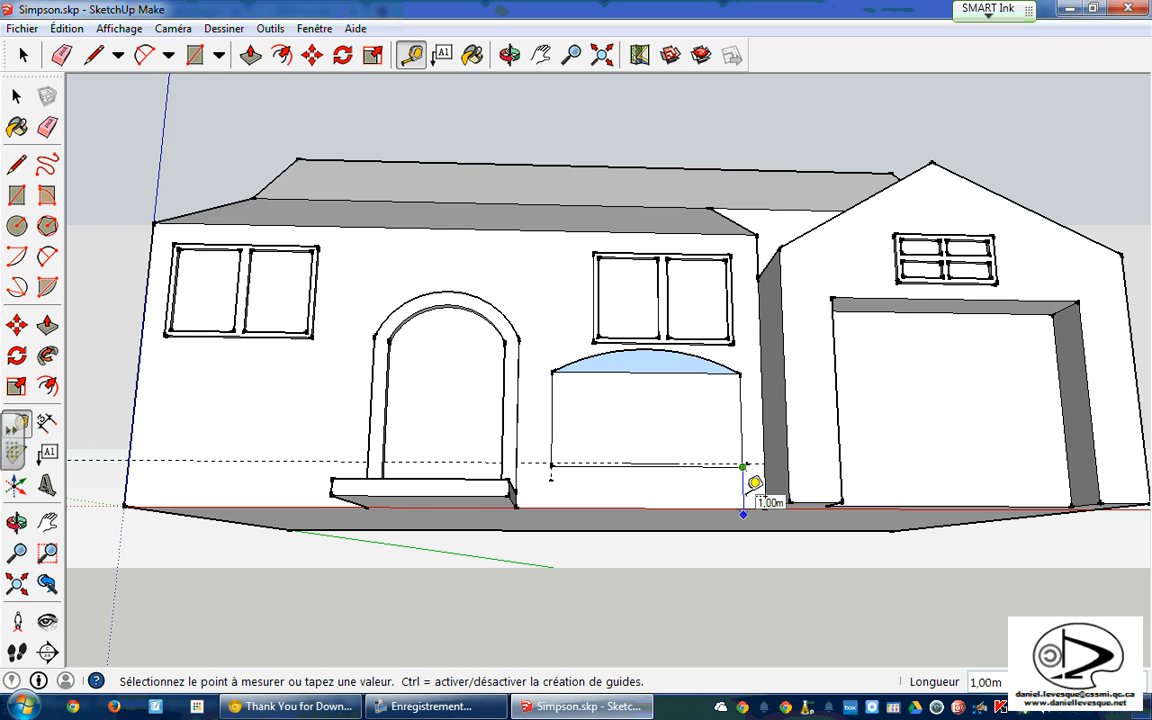
pyautogui.click(750, 490)
pyautogui.write('0,3m')
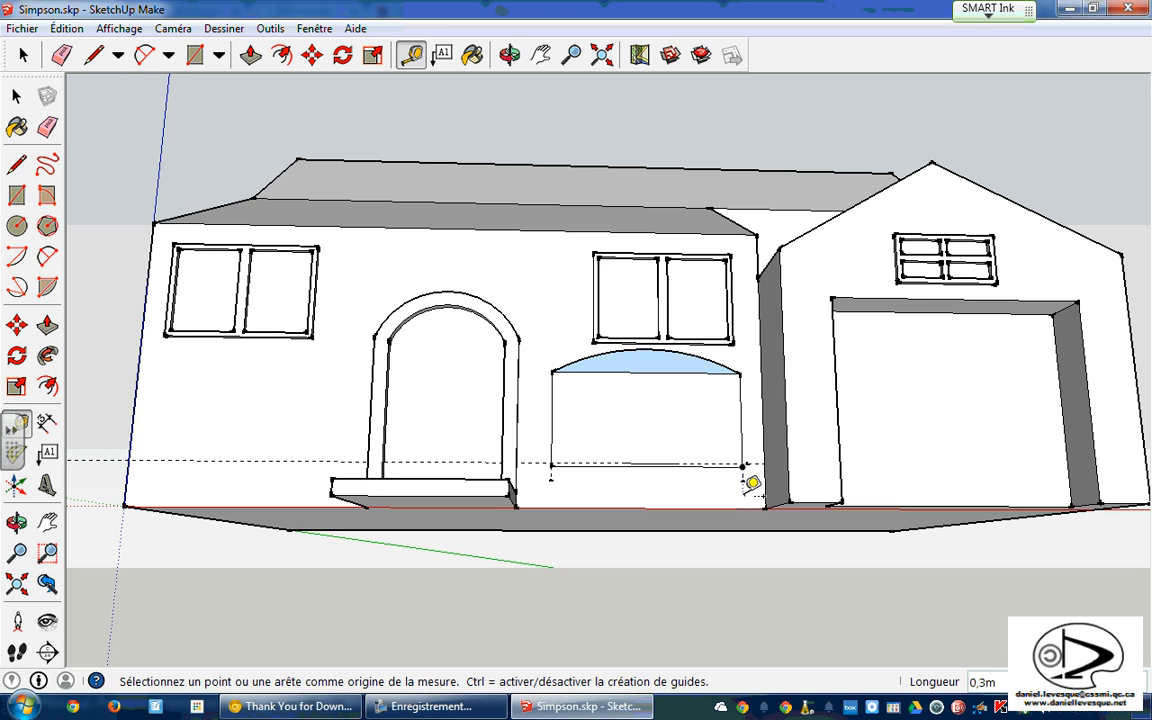
# Draw a 0.3 m high strip under the rectangle with lines joining its lower corners and the two guide ends
pyautogui.click(96, 56)
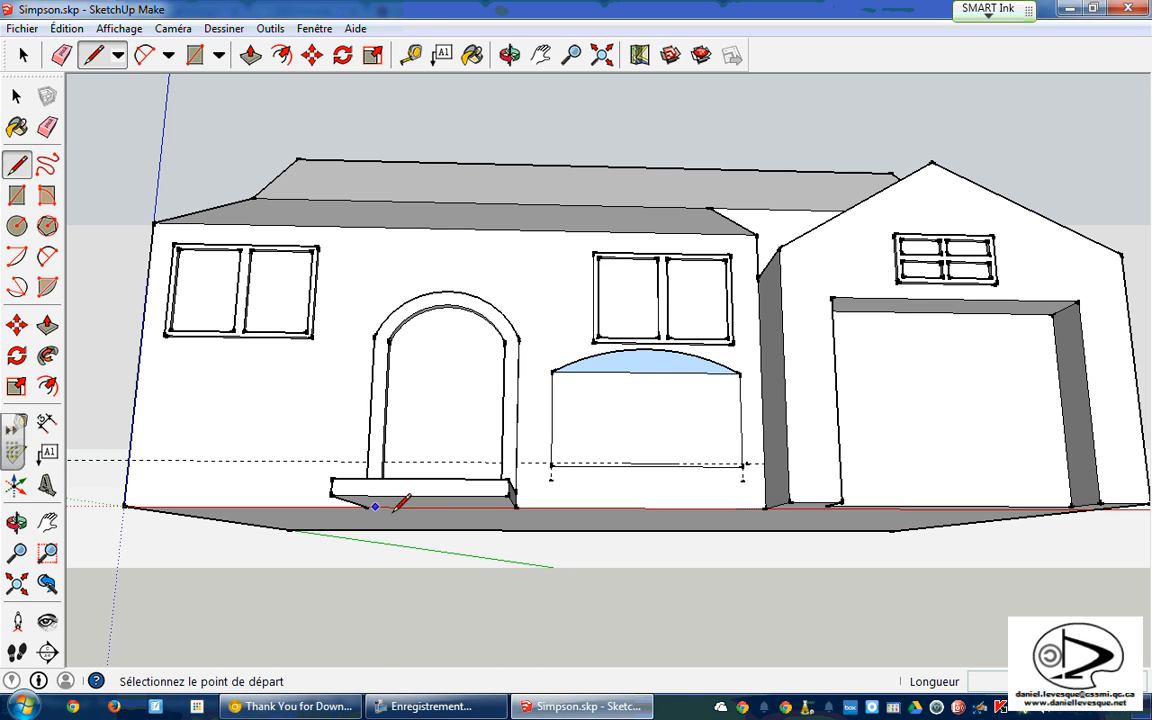
pyautogui.click(551, 479)
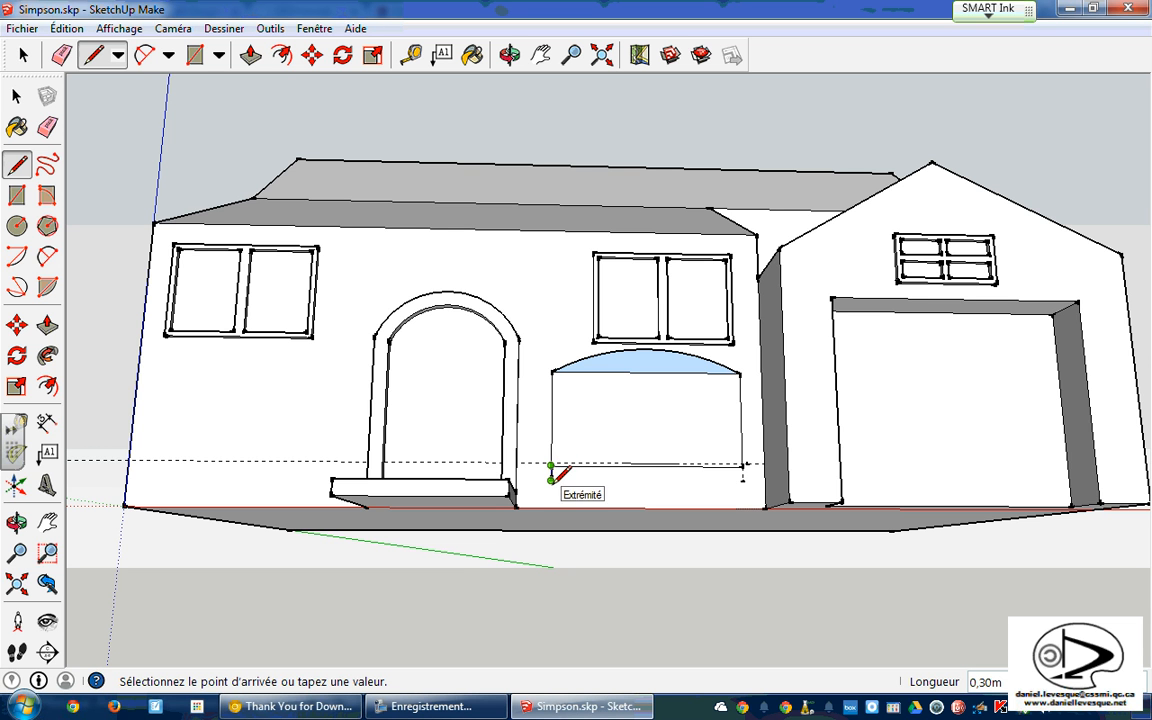
pyautogui.click(551, 465)
pyautogui.click(551, 479)
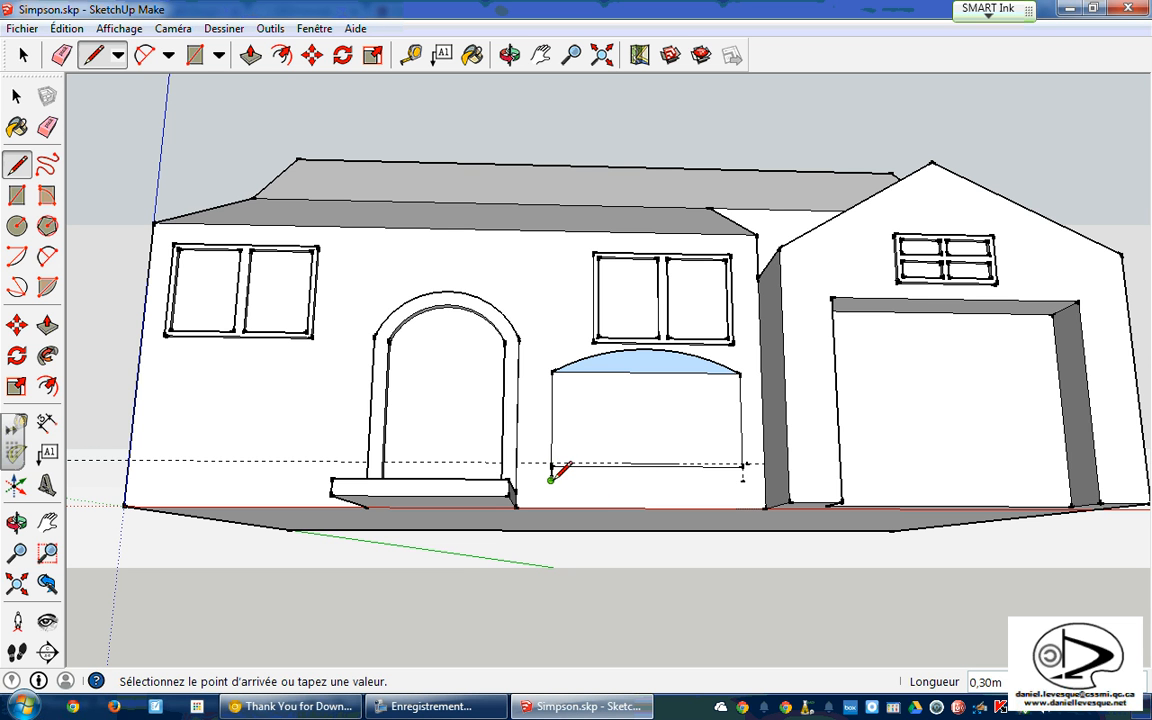
pyautogui.click(742, 480)
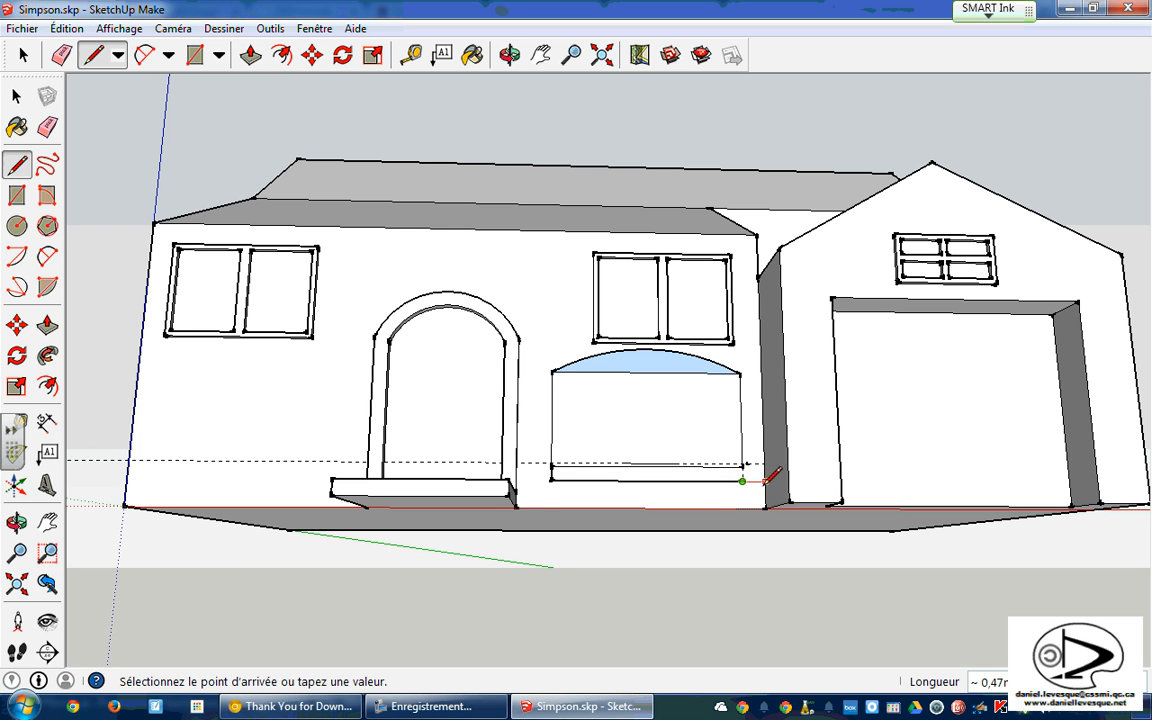
pyautogui.click(742, 466)
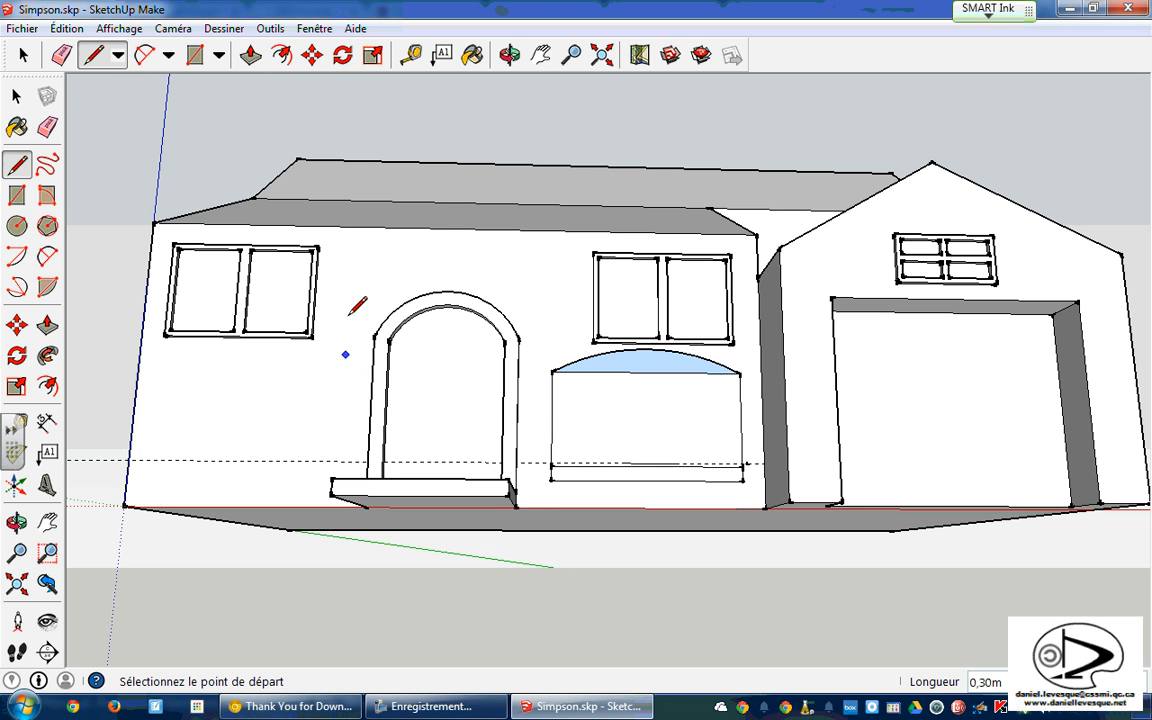
# Measure along the rectangle's lower edge from its left corner with the Tape Measure
pyautogui.click(410, 56)
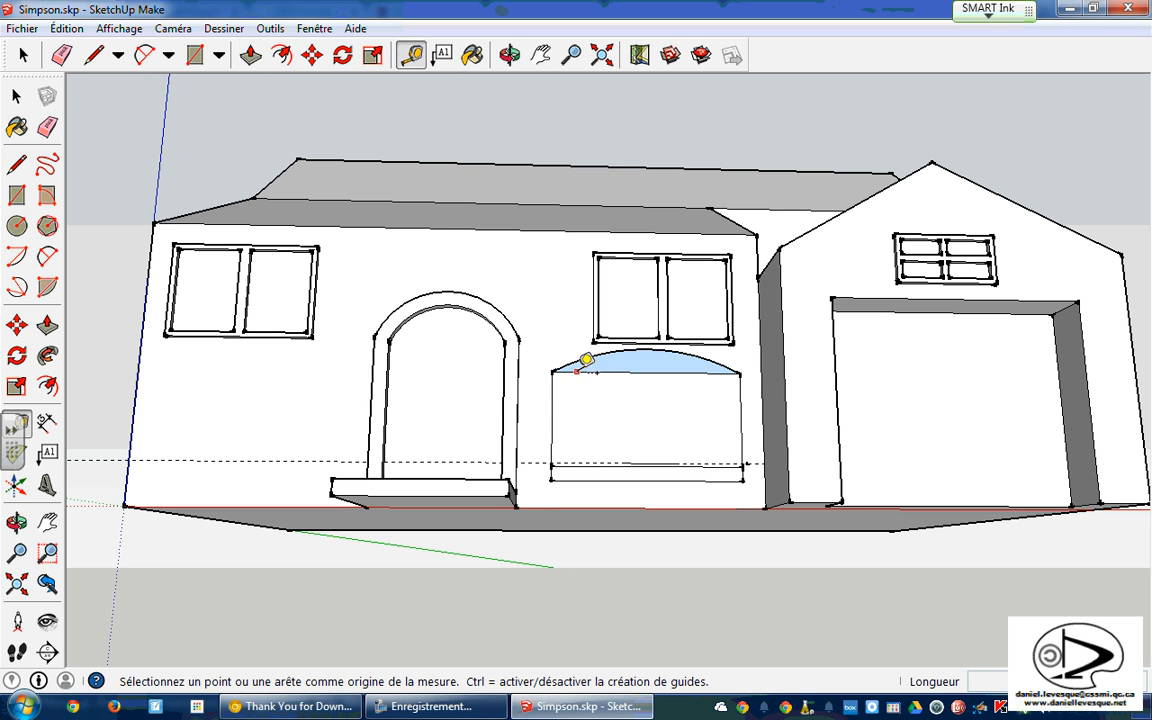
pyautogui.click(551, 465)
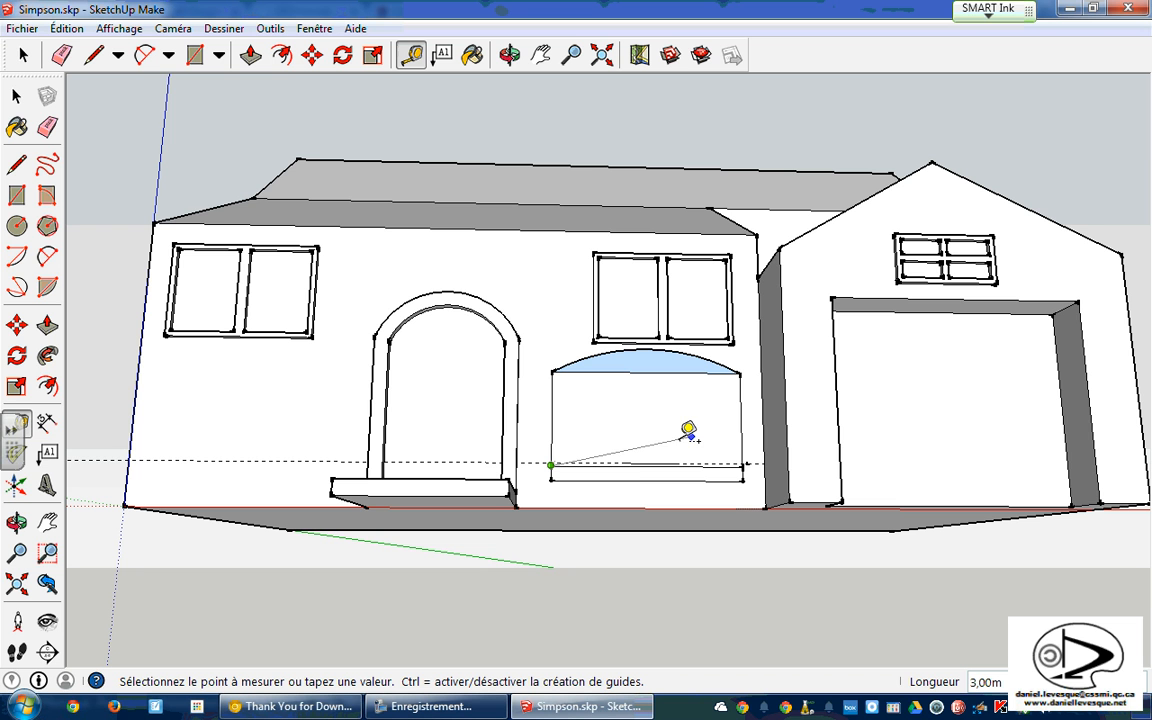
pyautogui.click(614, 462)
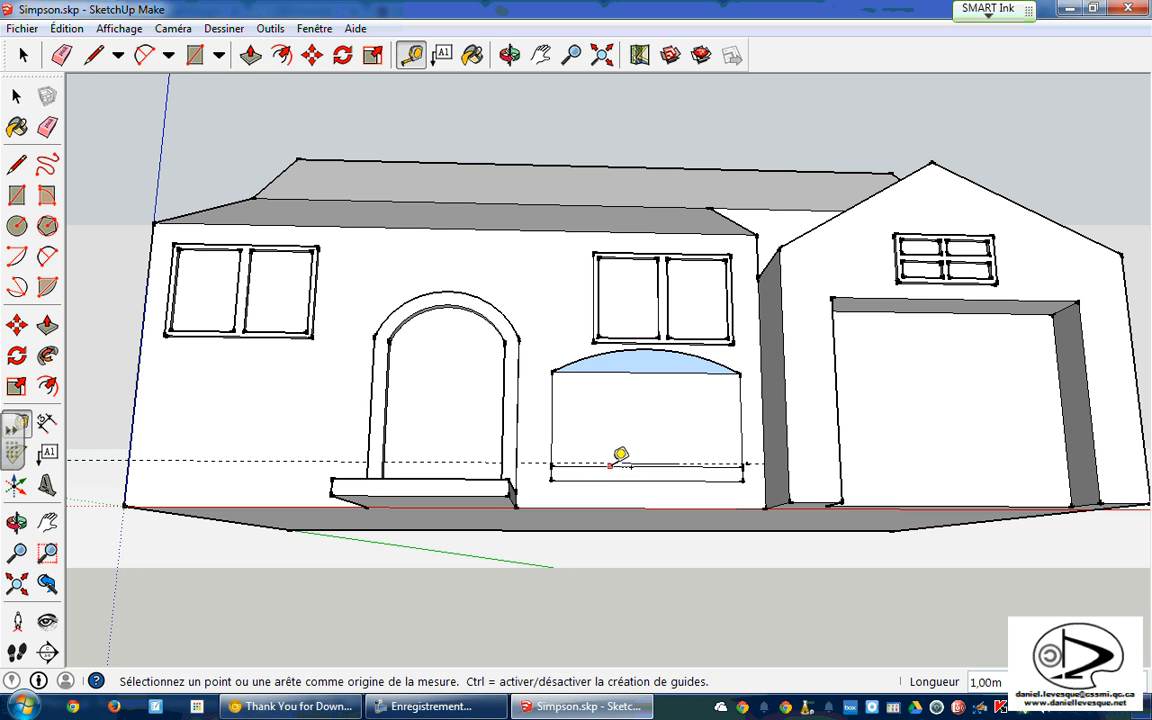
# Draw a vertical line about 2 m long through the middle of the rectangle, from its lower to its upper edge
pyautogui.click(93, 56)
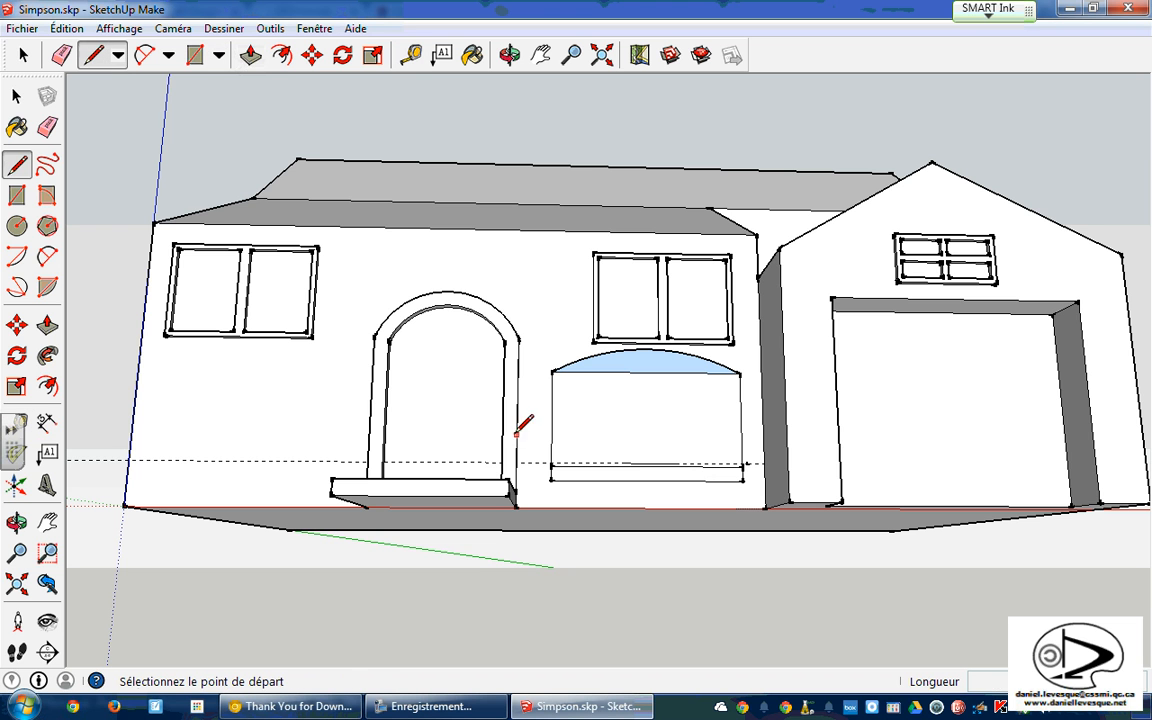
pyautogui.click(647, 464)
pyautogui.click(647, 374)
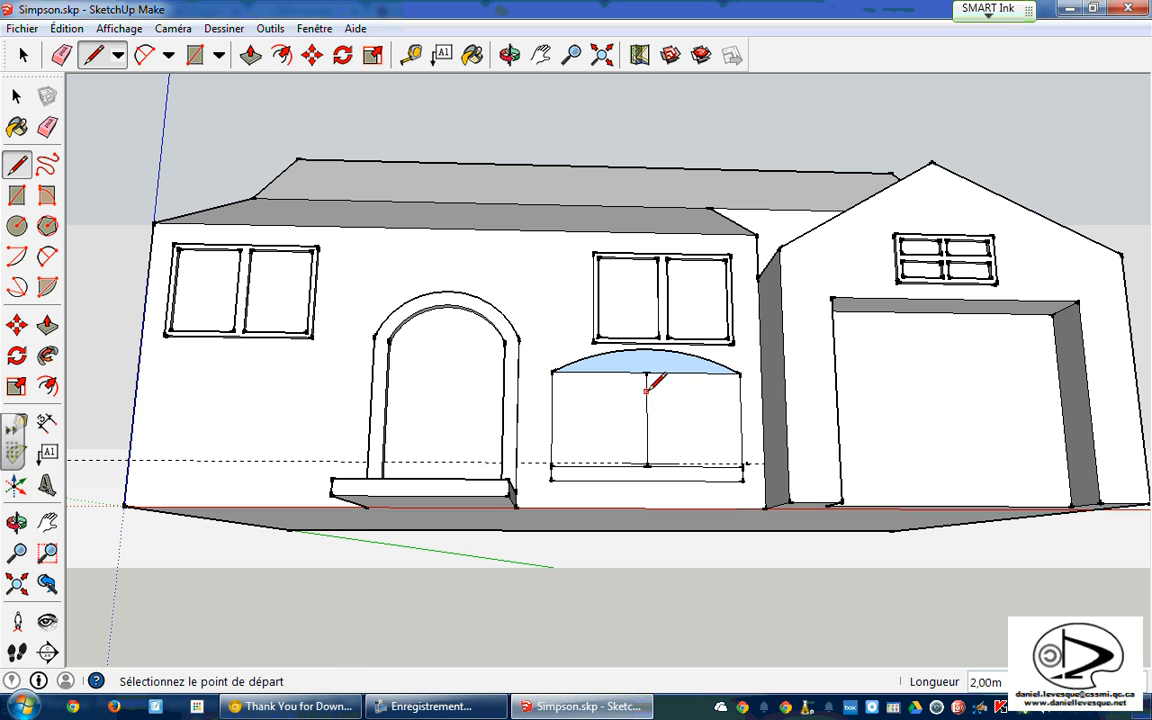
# Draw two more vertical lines in the rectangle's left half, splitting it into three roughly equal parts
pyautogui.click(614, 465)
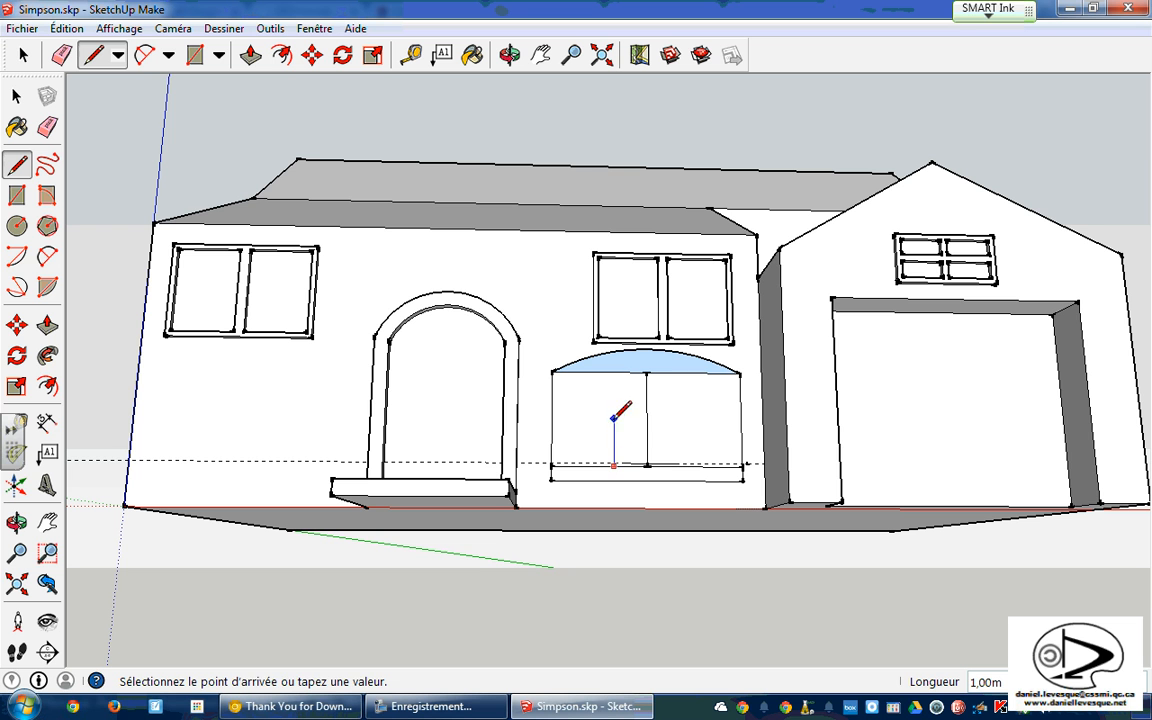
pyautogui.click(614, 372)
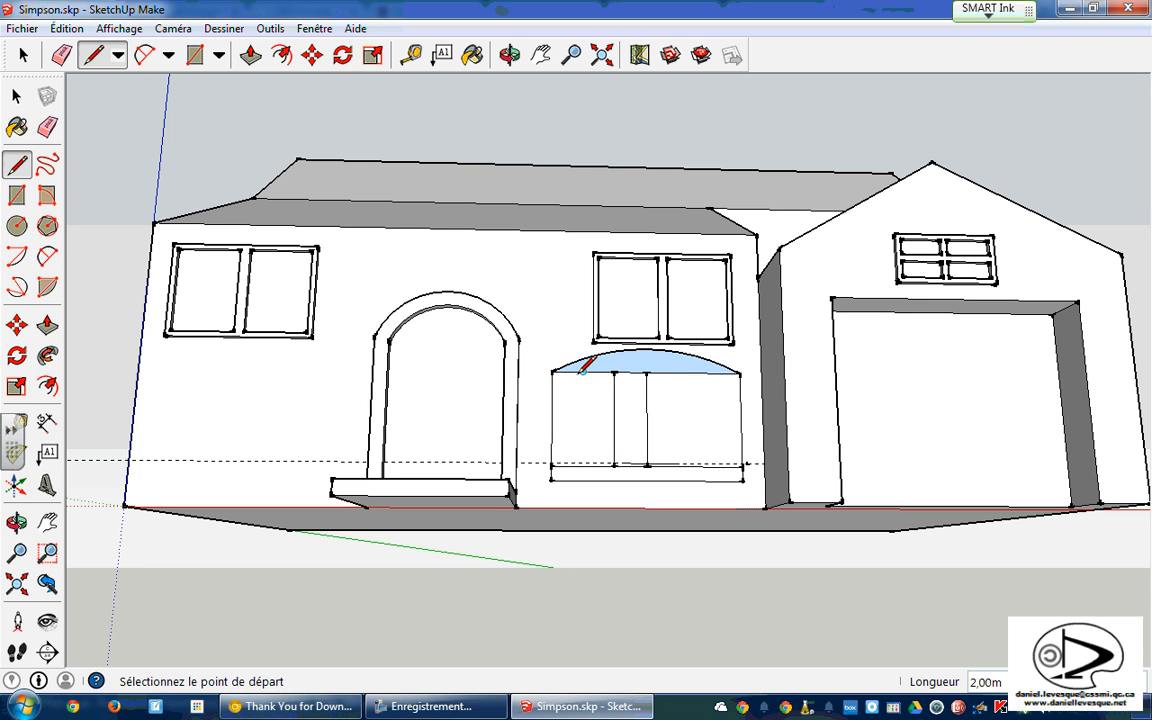
pyautogui.click(583, 371)
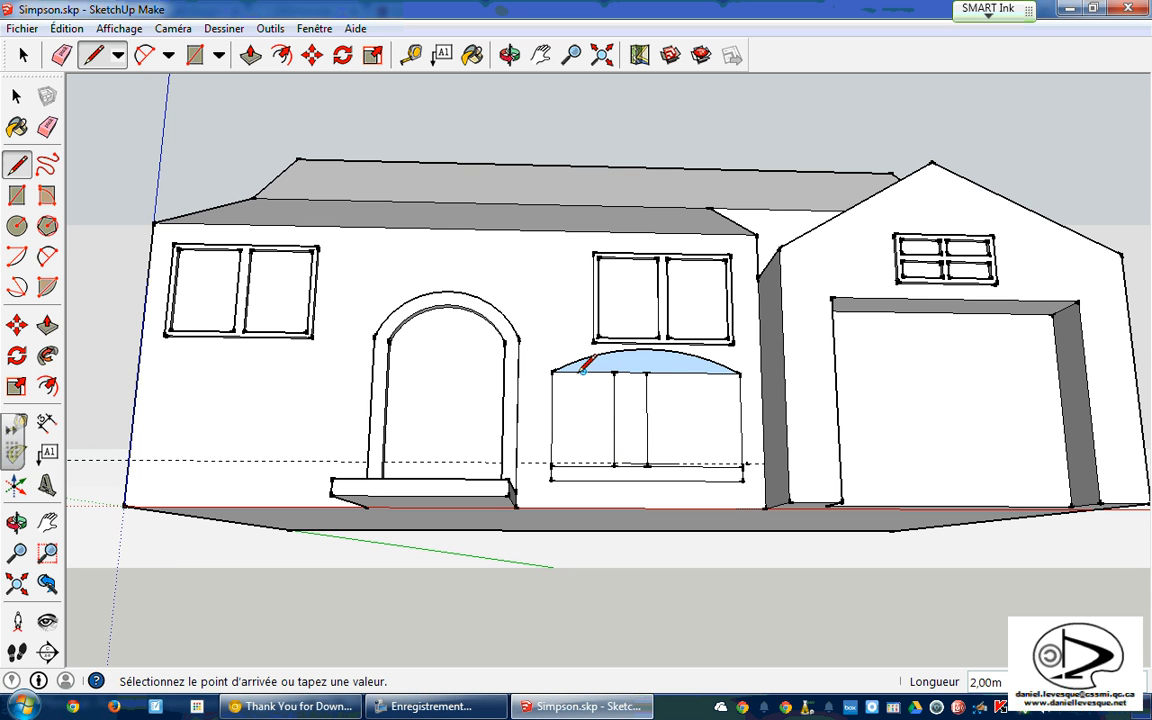
pyautogui.click(583, 463)
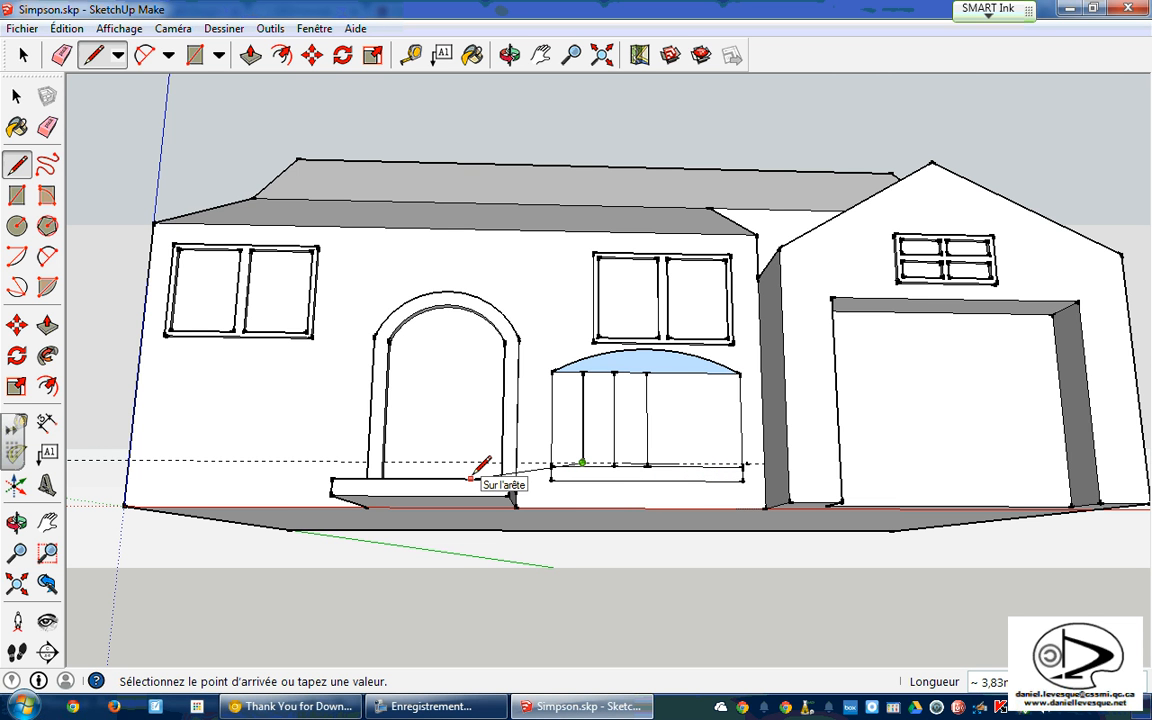
pyautogui.write('#')
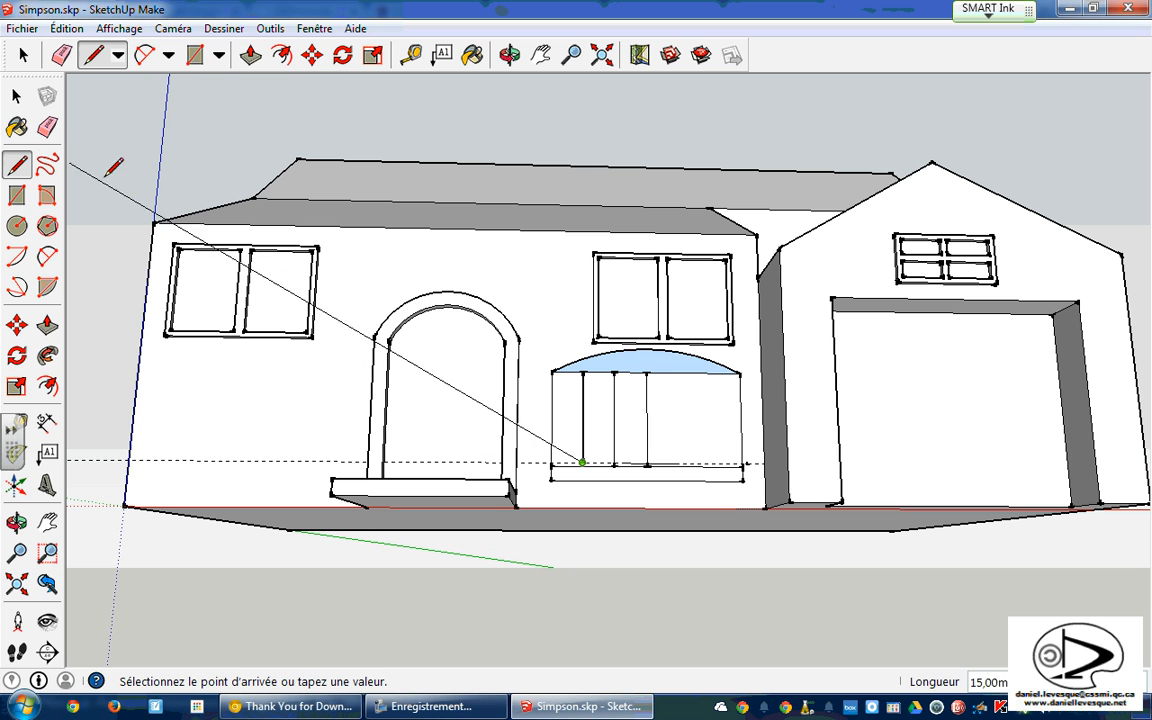
pyautogui.press('Escape')
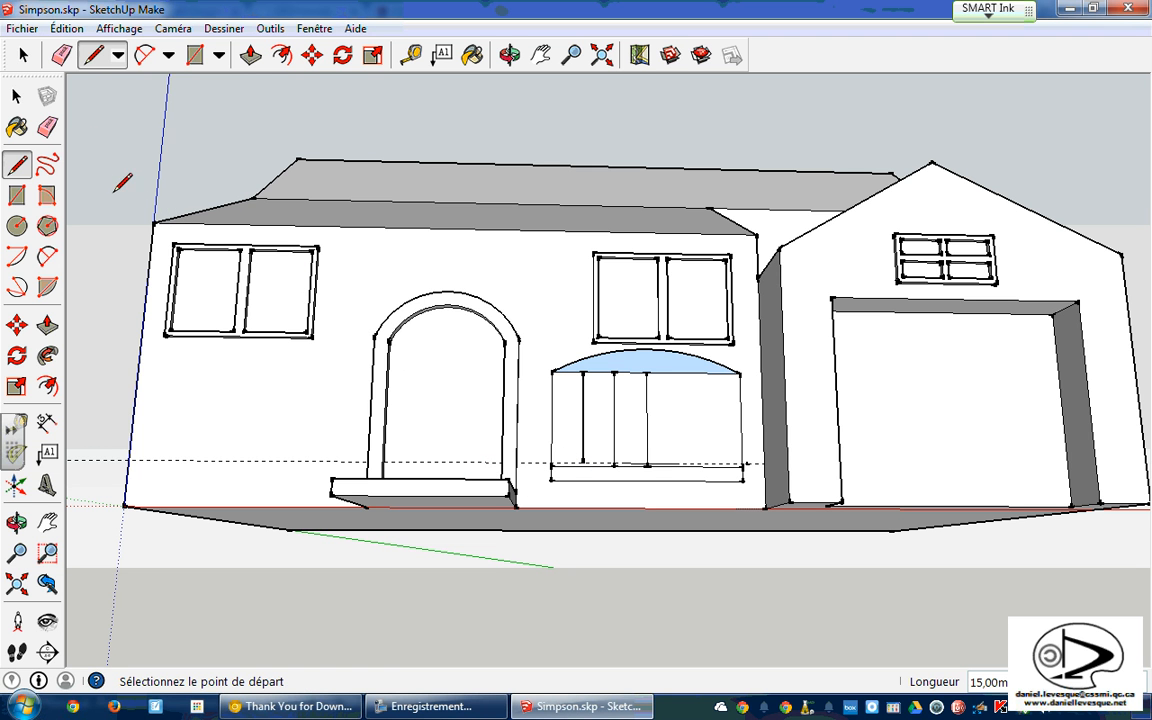
# Undo the leftmost vertical divider and redraw it 2 m long, from the rectangle's lower edge up to its upper edge
pyautogui.click(62, 29)
pyautogui.click(72, 49)
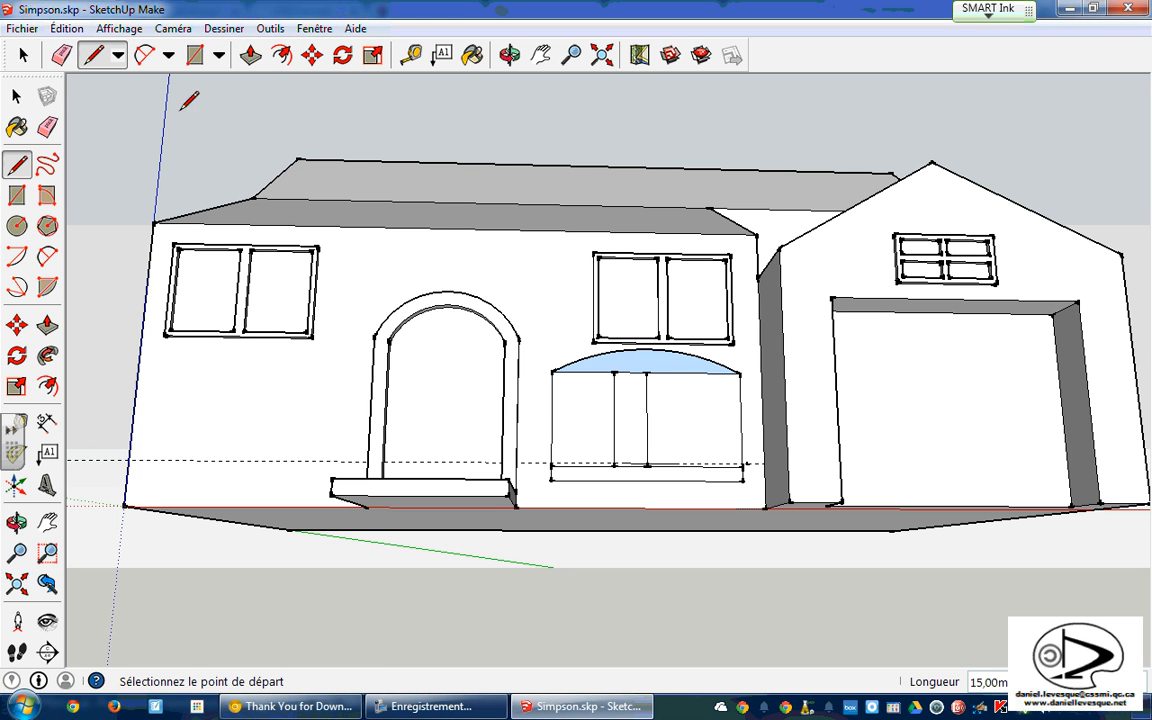
pyautogui.click(583, 465)
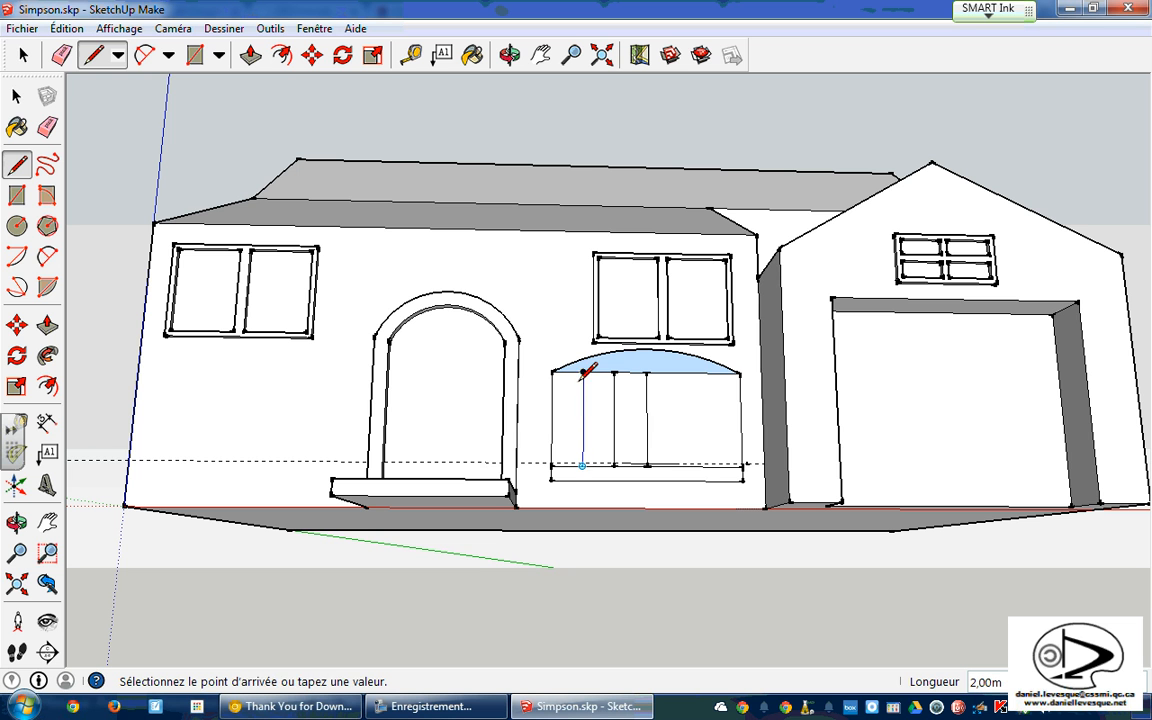
pyautogui.click(583, 372)
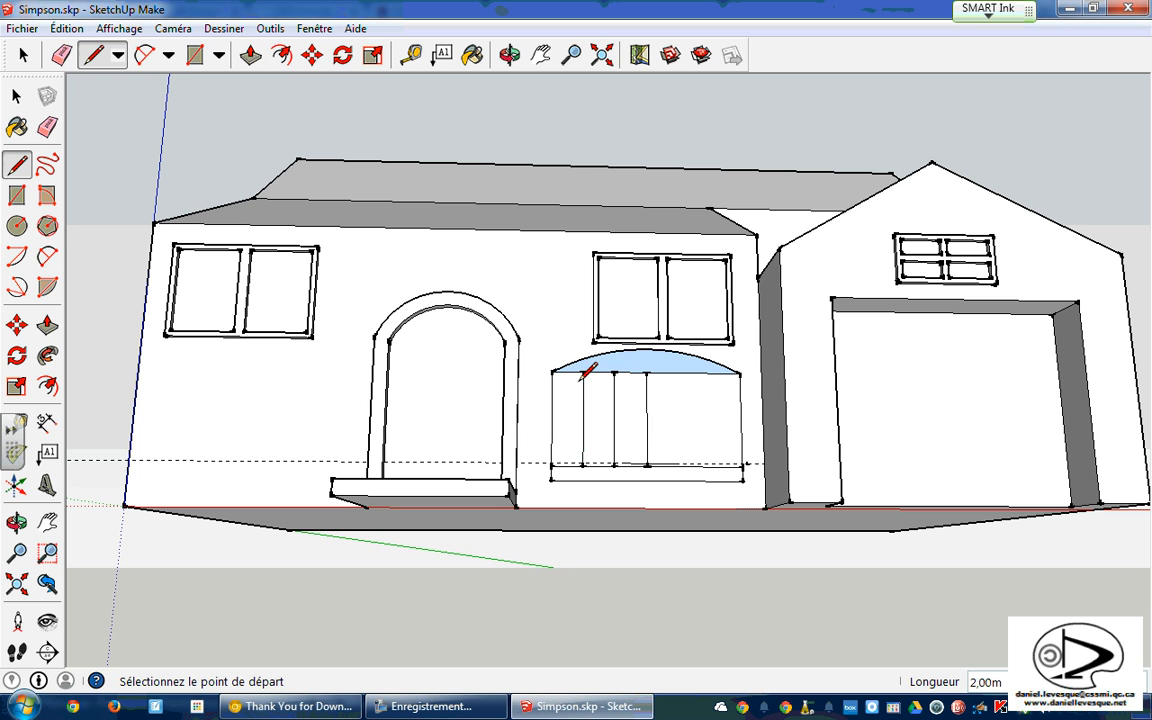
# Draw two full-height vertical lines, each 2 m long, in the rectangle's right half, splitting it into three roughly equal parts
pyautogui.click(679, 465)
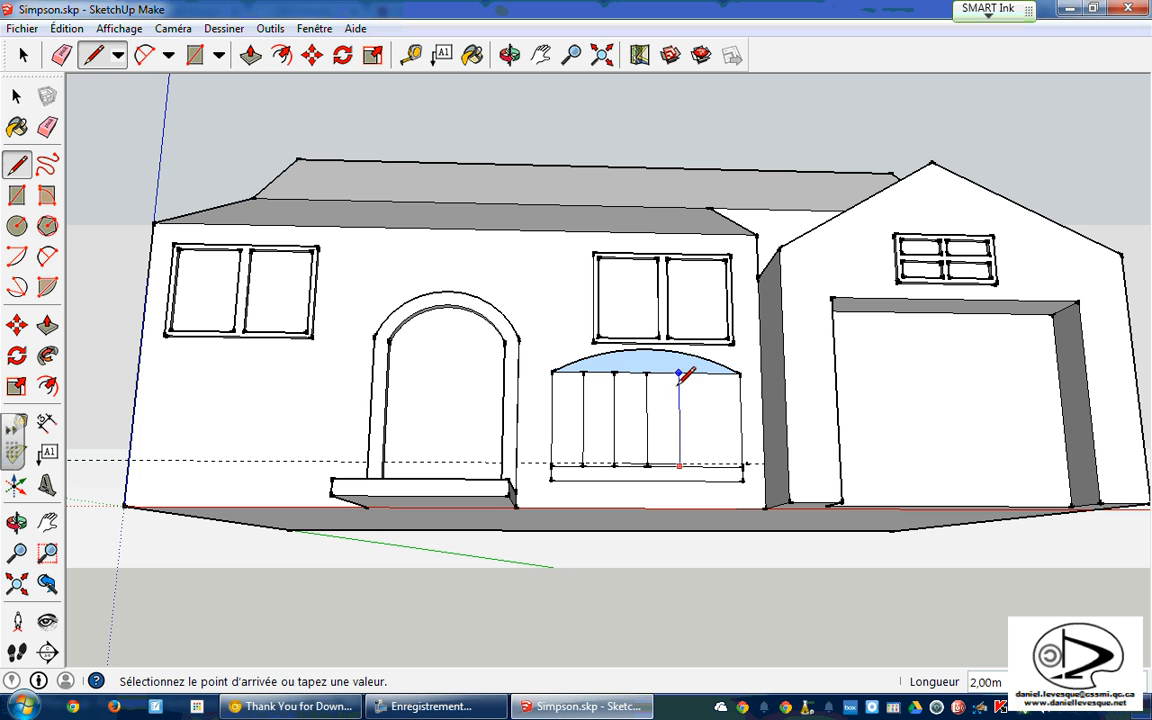
pyautogui.click(679, 372)
pyautogui.click(711, 372)
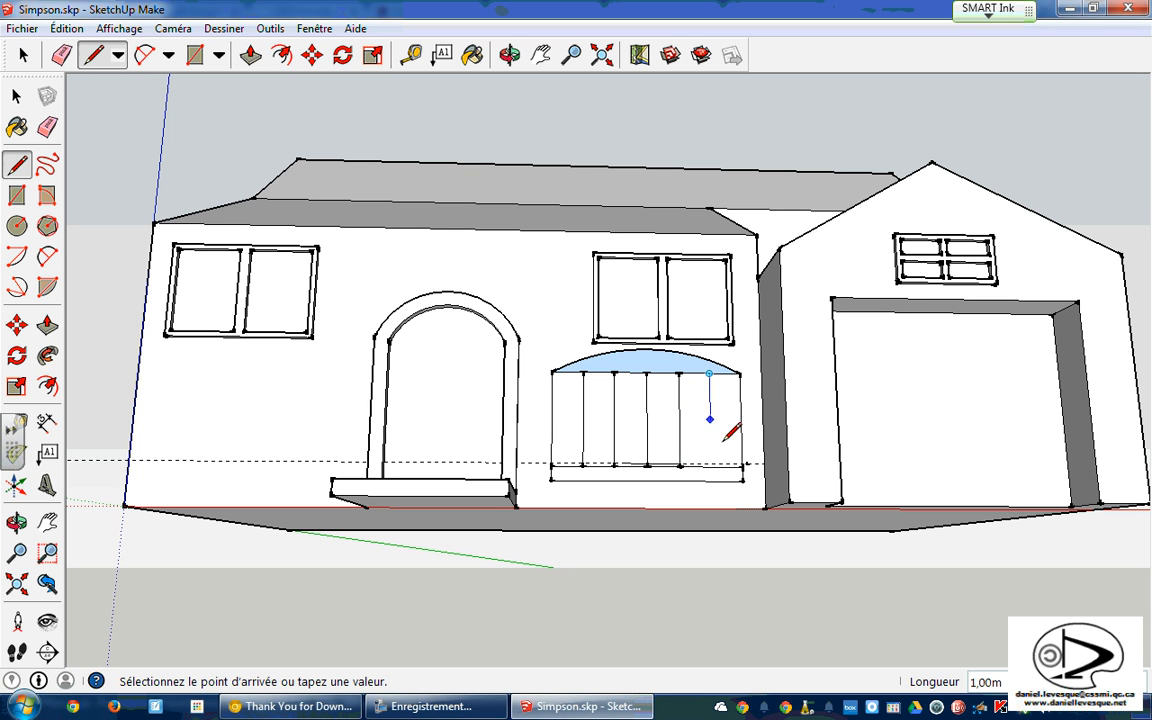
pyautogui.click(711, 465)
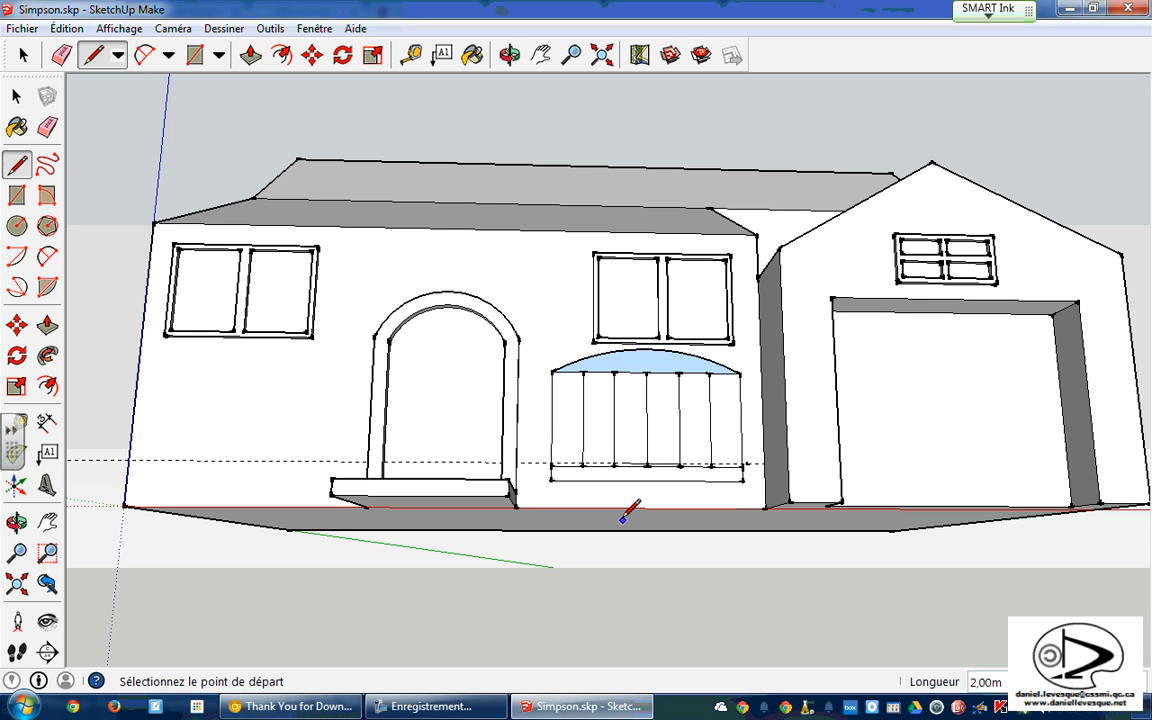